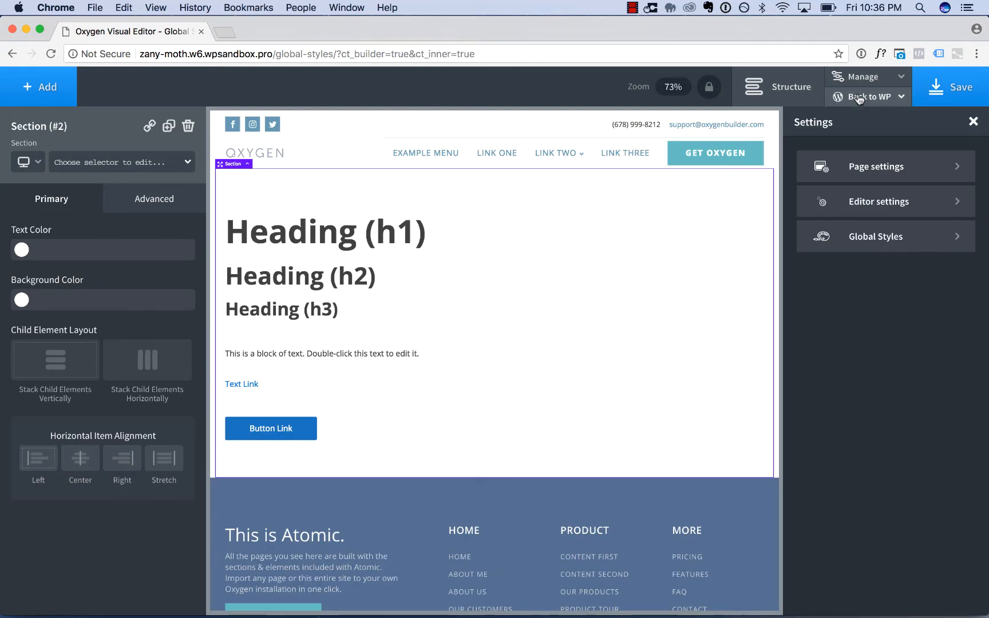
Open the Global Styles settings and examine the font choices for the display and text fonts
{"action": "left_click", "coordinate": [871, 244]}
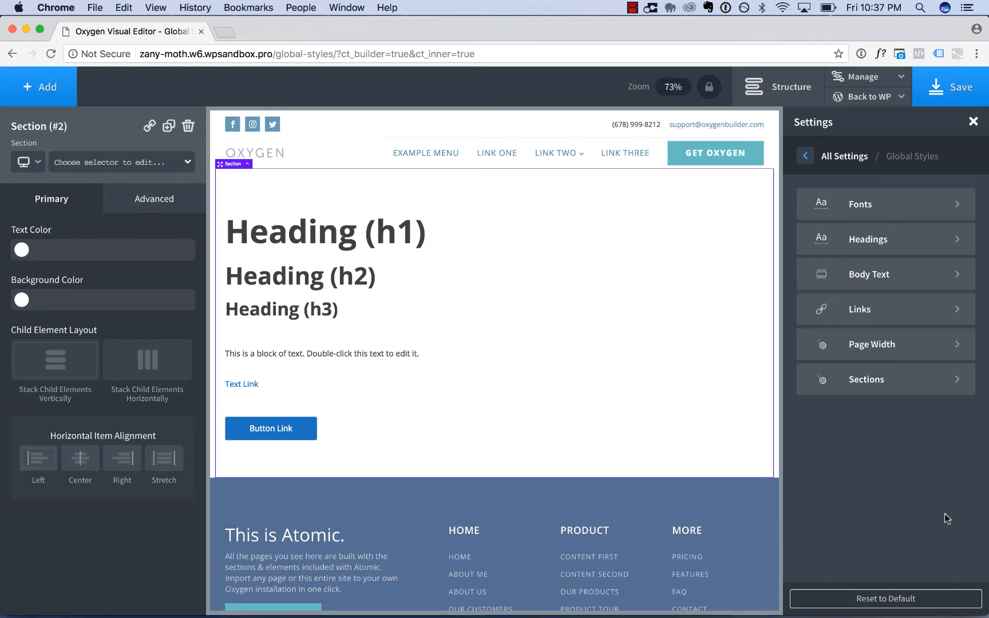
{"action": "left_click", "coordinate": [865, 215]}
{"action": "left_click", "coordinate": [865, 216]}
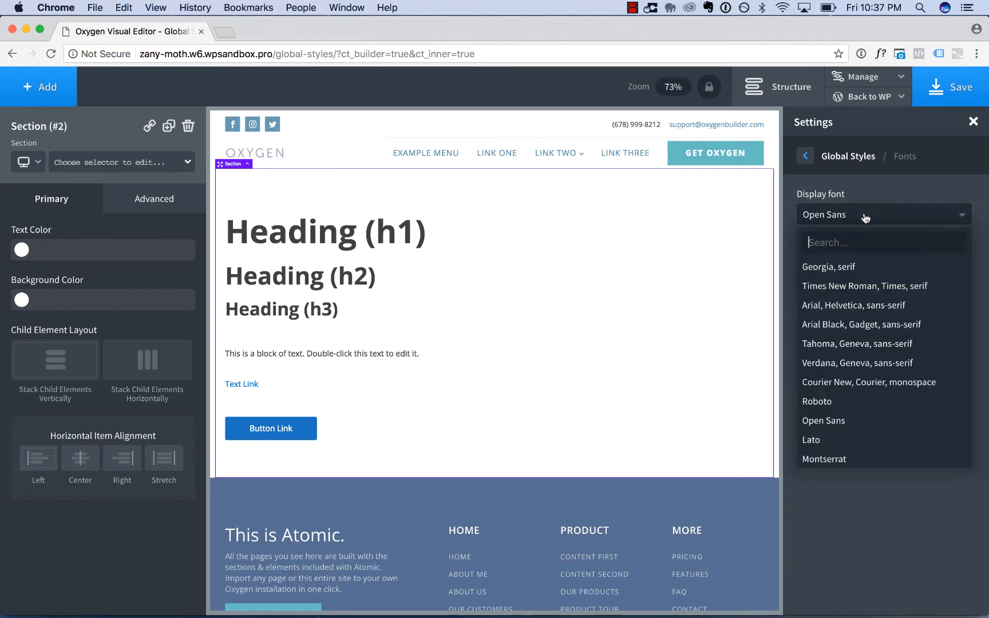
{"action": "left_click", "coordinate": [877, 200]}
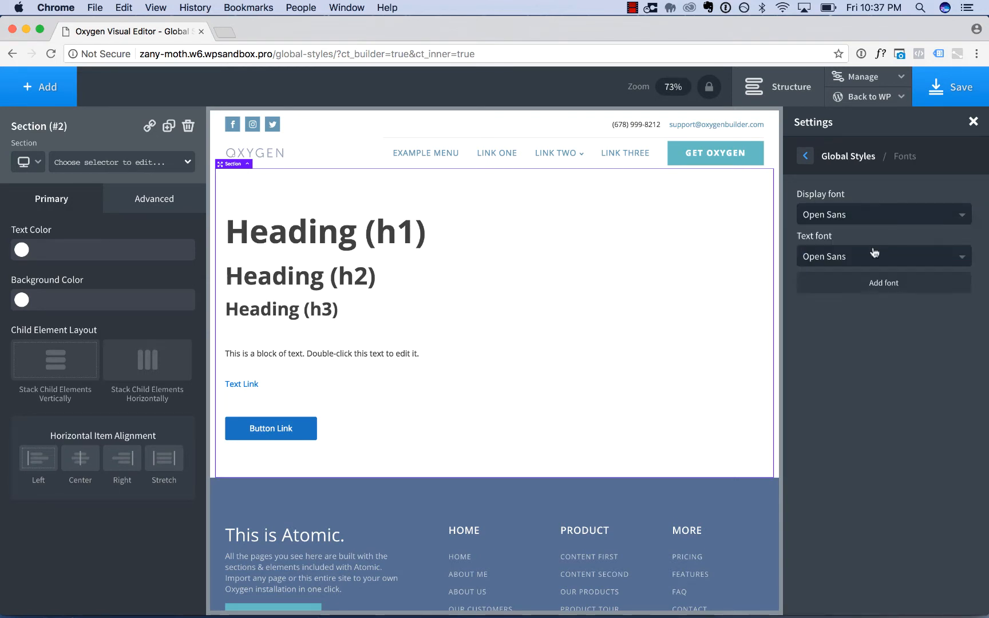
{"action": "left_click", "coordinate": [874, 252]}
{"action": "left_click", "coordinate": [874, 252]}
{"action": "left_click", "coordinate": [853, 158]}
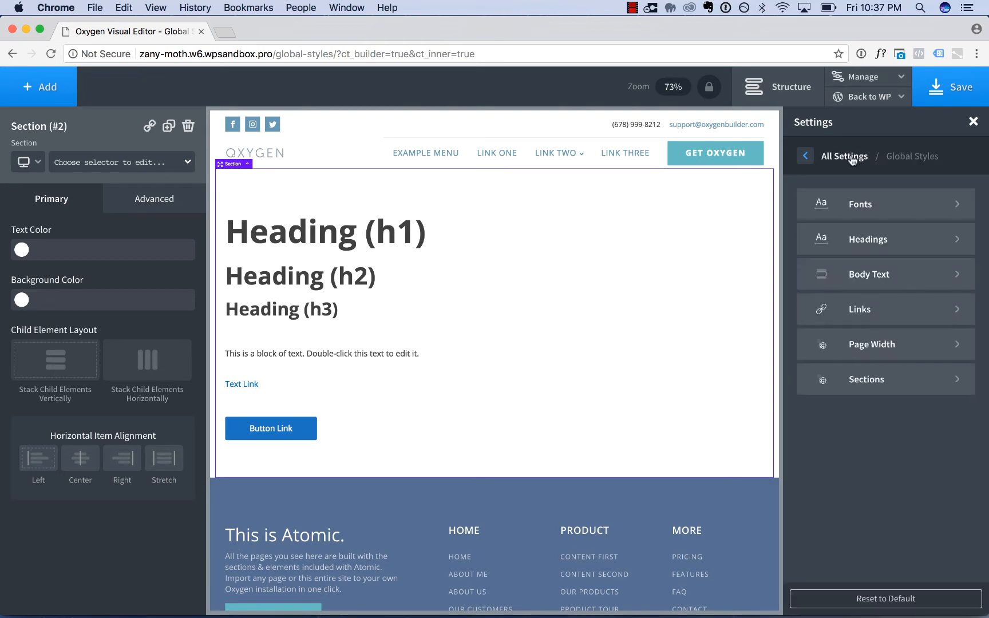
Open the global Headings settings and check which tag each of the three headings on the page uses
{"action": "left_click", "coordinate": [883, 246]}
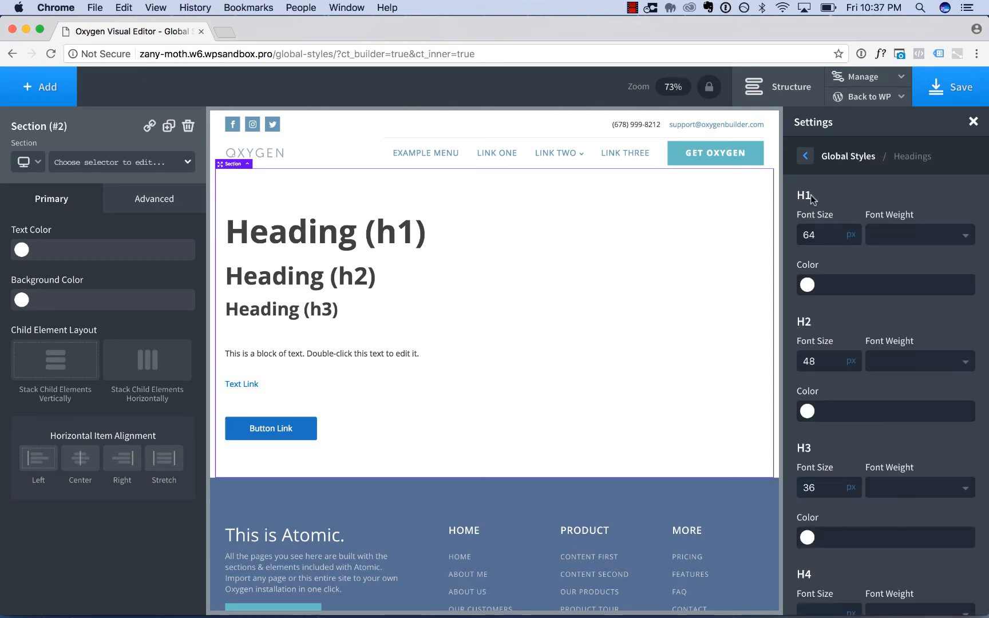
{"action": "scroll", "coordinate": [837, 291], "scroll_direction": "down", "scroll_amount": 6}
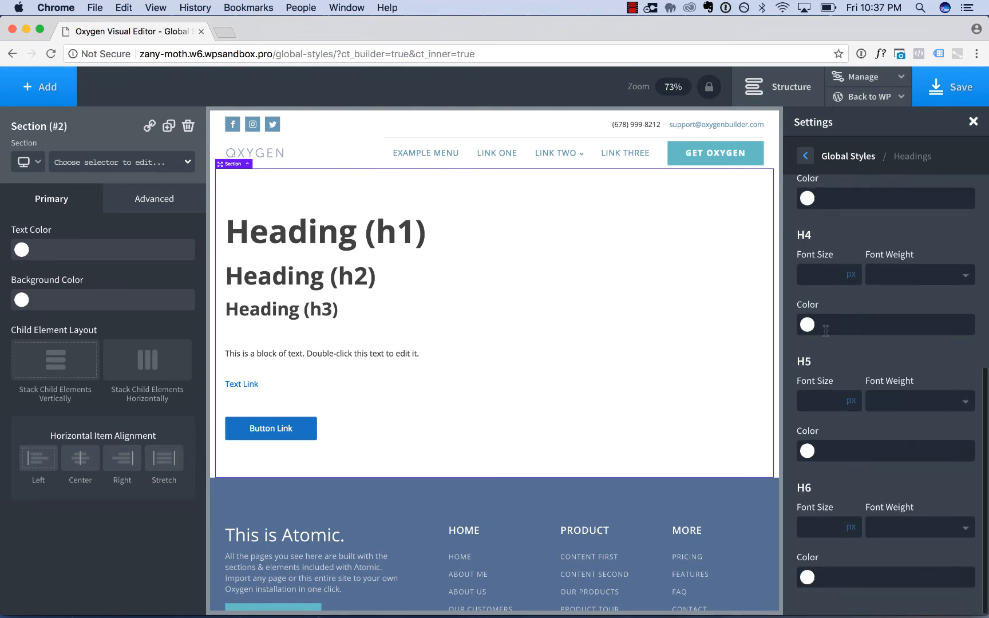
{"action": "scroll", "coordinate": [827, 332], "scroll_direction": "up", "scroll_amount": 6}
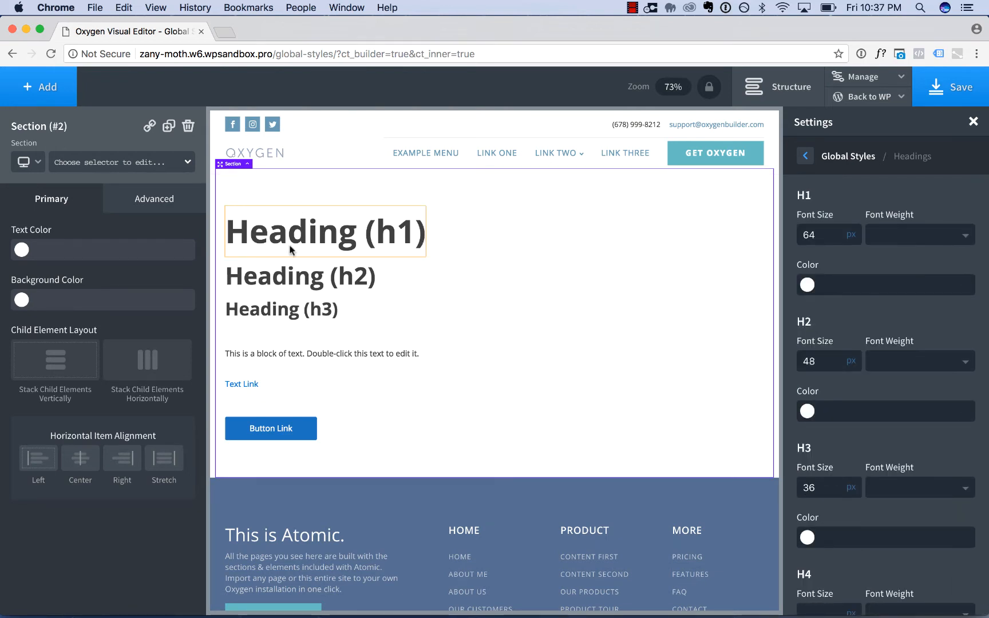
{"action": "left_click", "coordinate": [327, 222]}
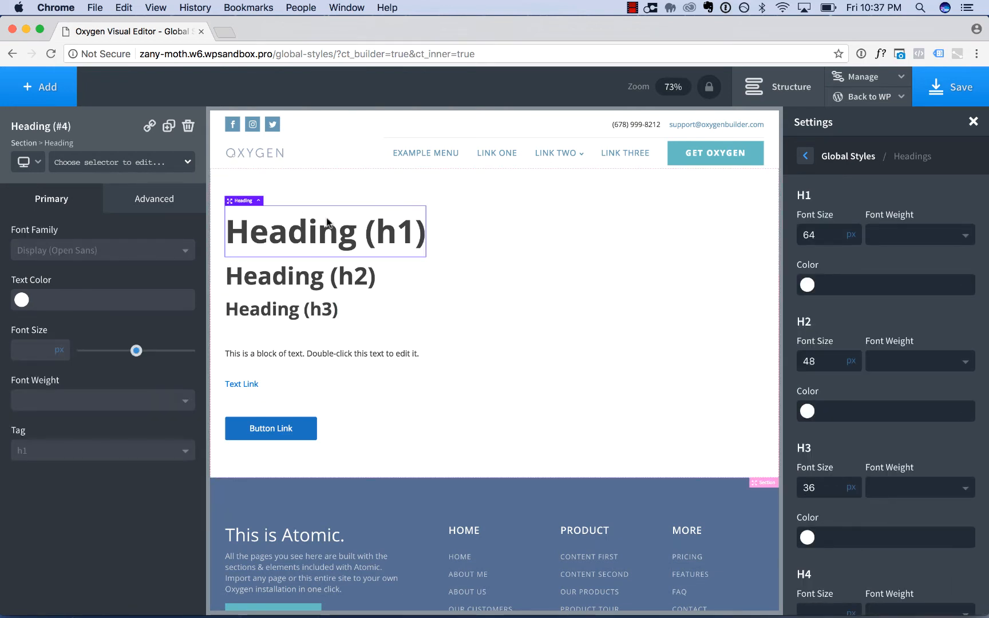
{"action": "left_click", "coordinate": [293, 286]}
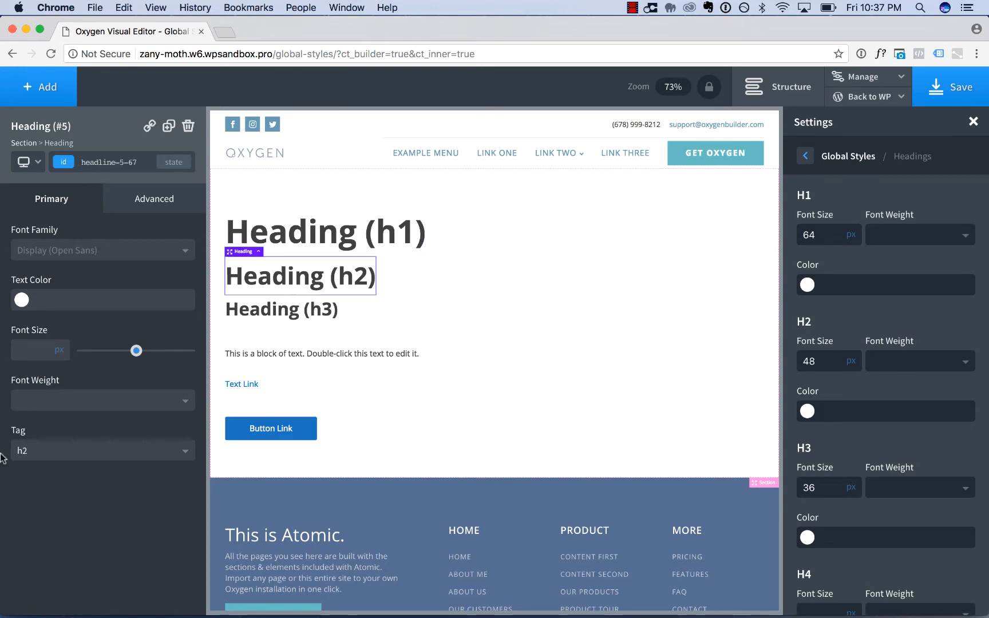
{"action": "left_click", "coordinate": [278, 311]}
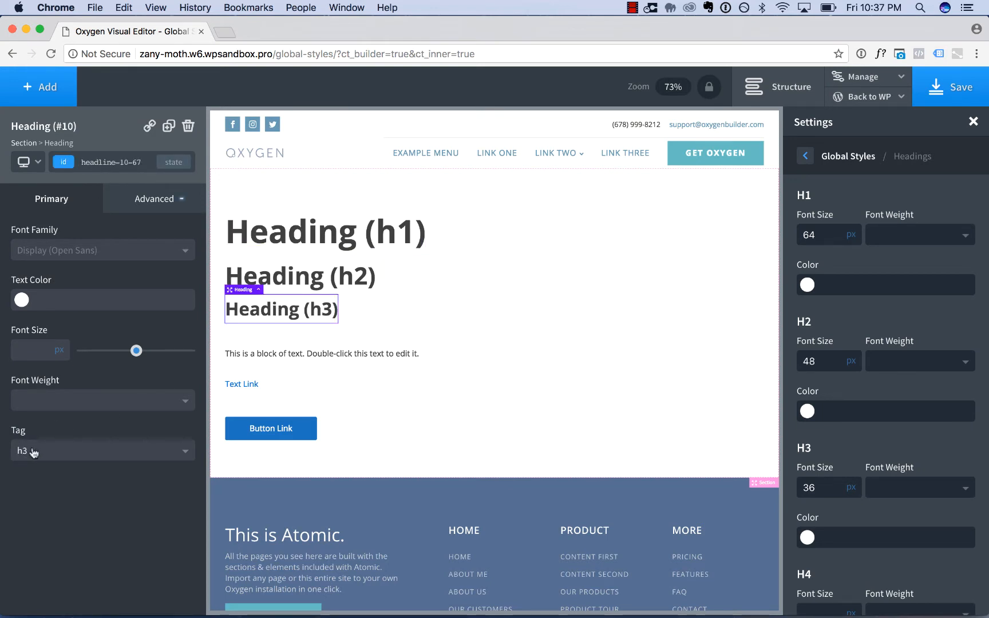
Try the global H1 font size at 48 px and 24 px, checking the effect on the first heading
{"action": "double_click", "coordinate": [809, 235]}
{"action": "type", "text": "48"}
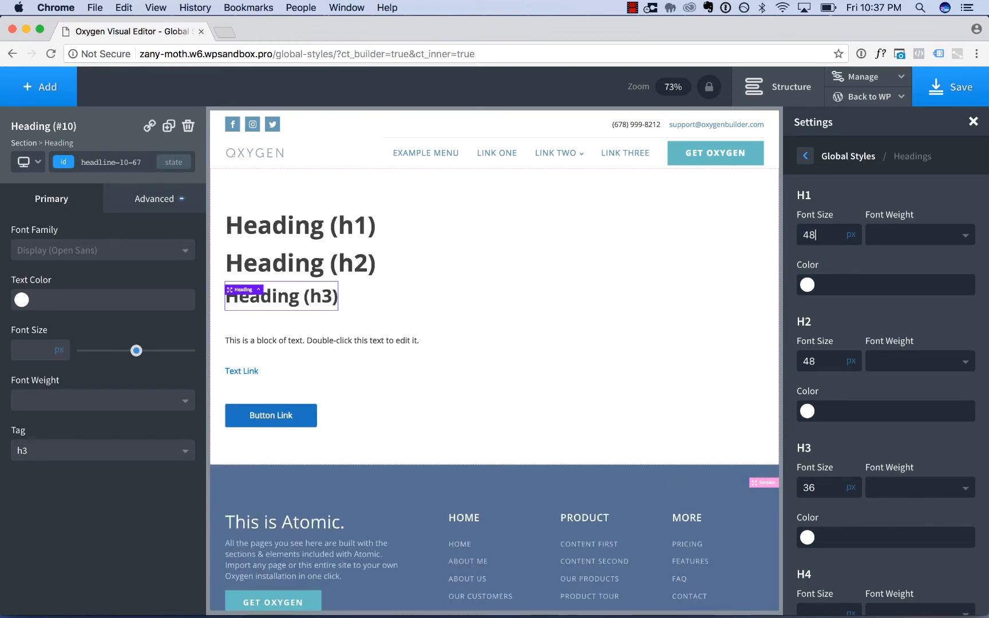
{"action": "key", "text": "super+a"}
{"action": "type", "text": "24"}
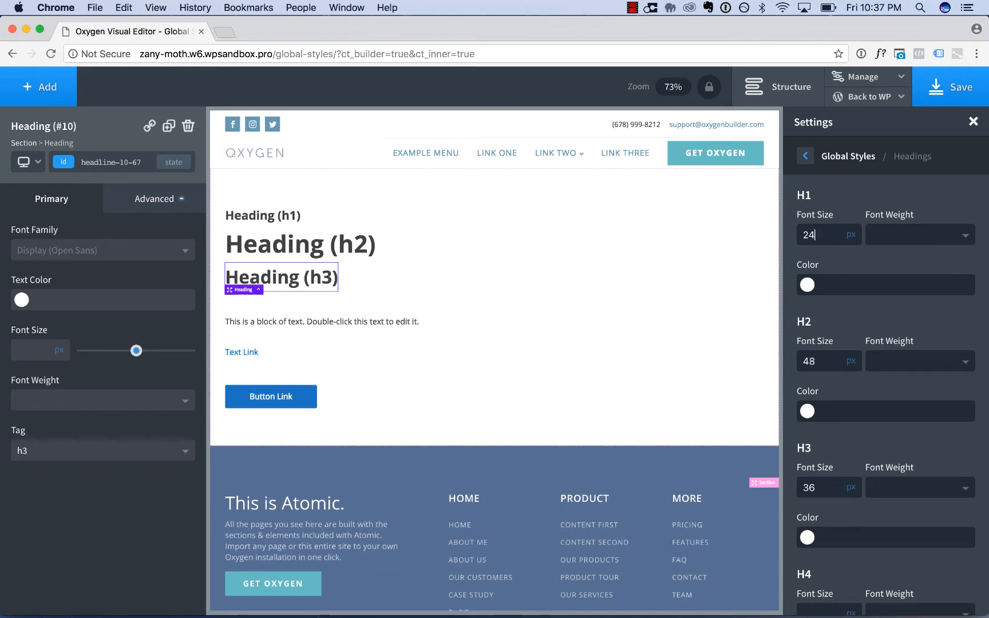
{"action": "left_click", "coordinate": [265, 216]}
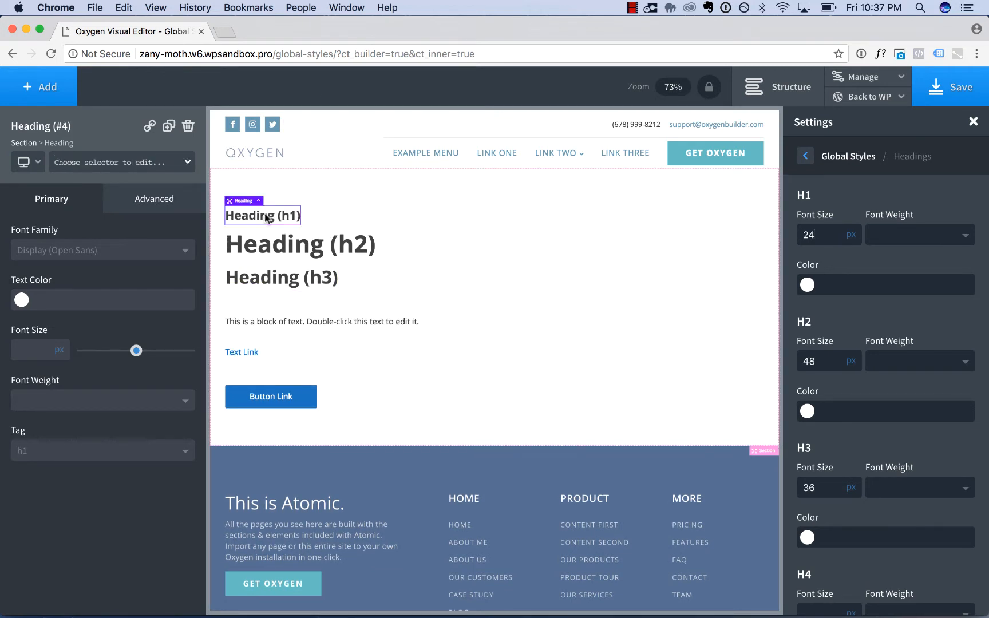
Set the global H1 font size to 111 px and its font weight to 300
{"action": "double_click", "coordinate": [818, 235]}
{"action": "type", "text": "96"}
{"action": "key", "text": "Up"}
{"action": "key", "text": "Up"}
{"action": "key", "text": "Up"}
{"action": "key", "text": "Up"}
{"action": "key", "text": "Up"}
{"action": "key", "text": "Up"}
{"action": "key", "text": "Up"}
{"action": "key", "text": "Up"}
{"action": "key", "text": "Up"}
{"action": "key", "text": "Up"}
{"action": "key", "text": "Up"}
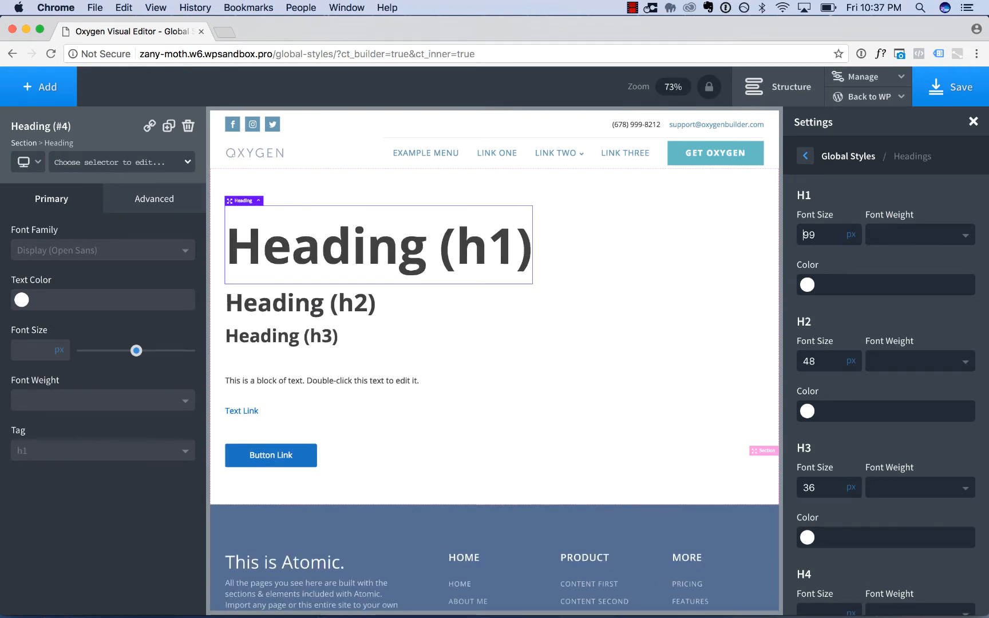
{"action": "key", "text": "Up"}
{"action": "key", "text": "Up"}
{"action": "key", "text": "Up"}
{"action": "key", "text": "Up"}
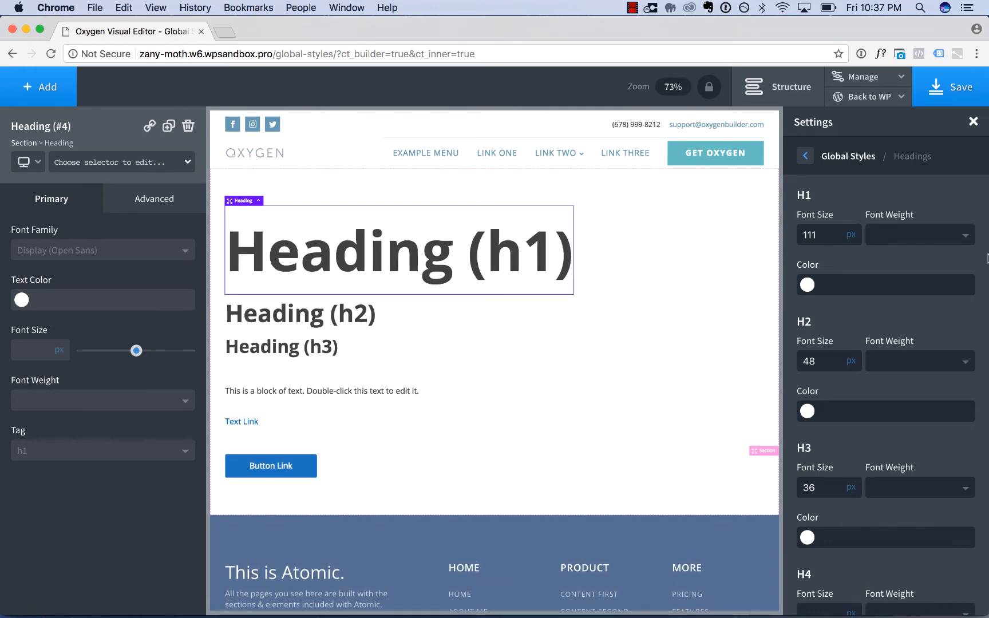
{"action": "left_click", "coordinate": [926, 236]}
{"action": "left_click", "coordinate": [902, 316]}
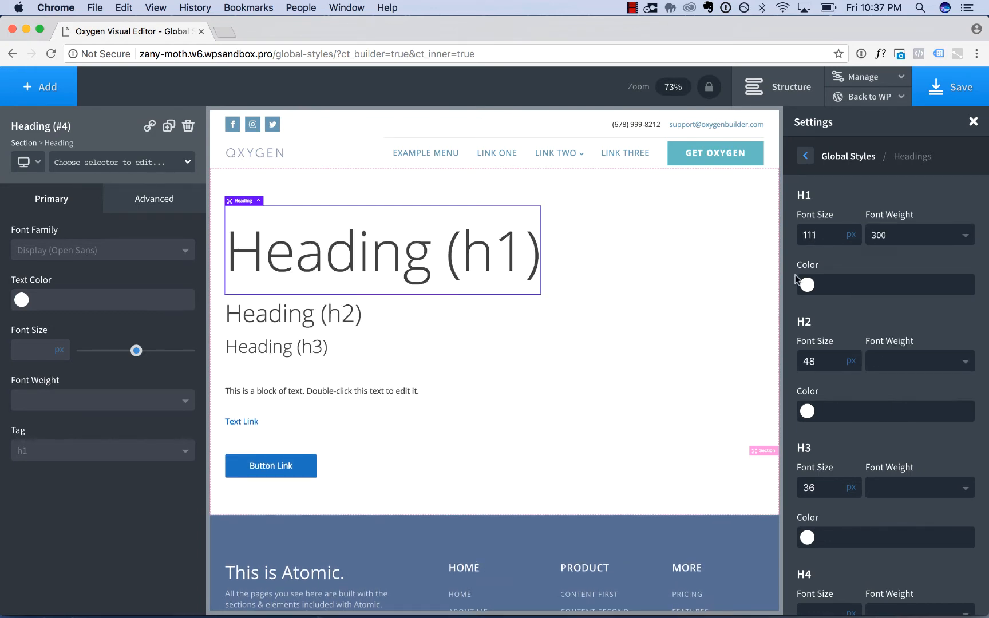
Try black (#000000) as the global H1 color
{"action": "left_click", "coordinate": [807, 285]}
{"action": "left_click", "coordinate": [838, 360]}
{"action": "left_click_drag", "start_coordinate": [838, 360], "coordinate": [759, 437]}
{"action": "left_click", "coordinate": [976, 330]}
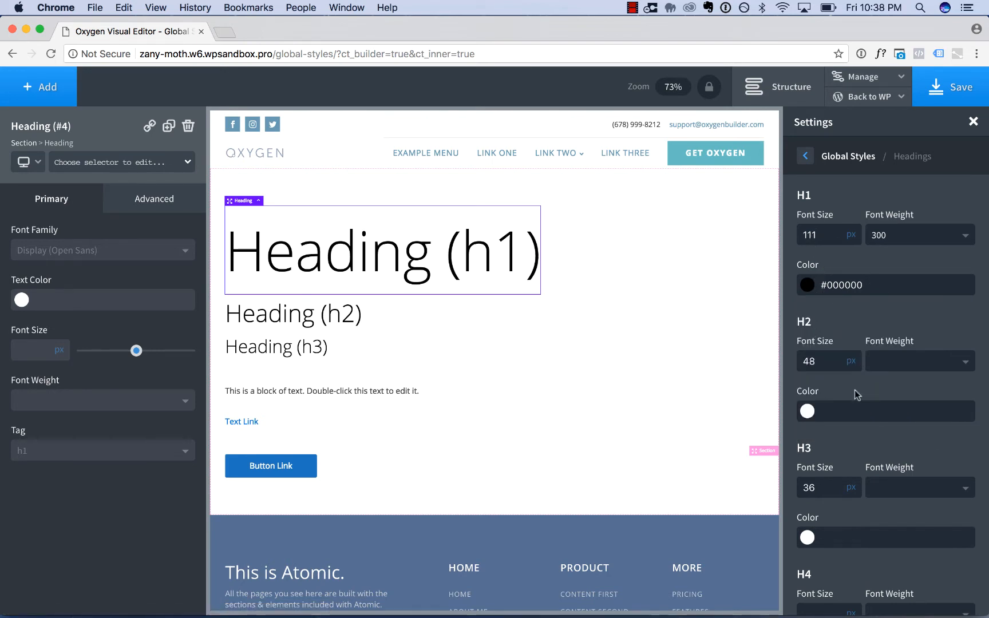
Set the global H1 color to the preset red #dd3333
{"action": "left_click", "coordinate": [807, 285]}
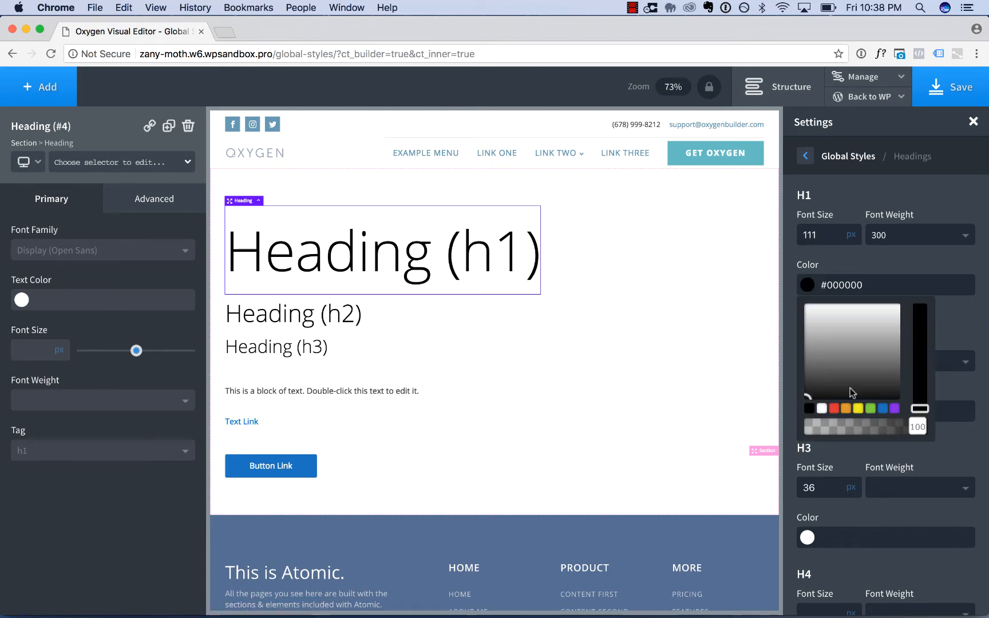
{"action": "left_click", "coordinate": [834, 409]}
{"action": "left_click", "coordinate": [953, 306]}
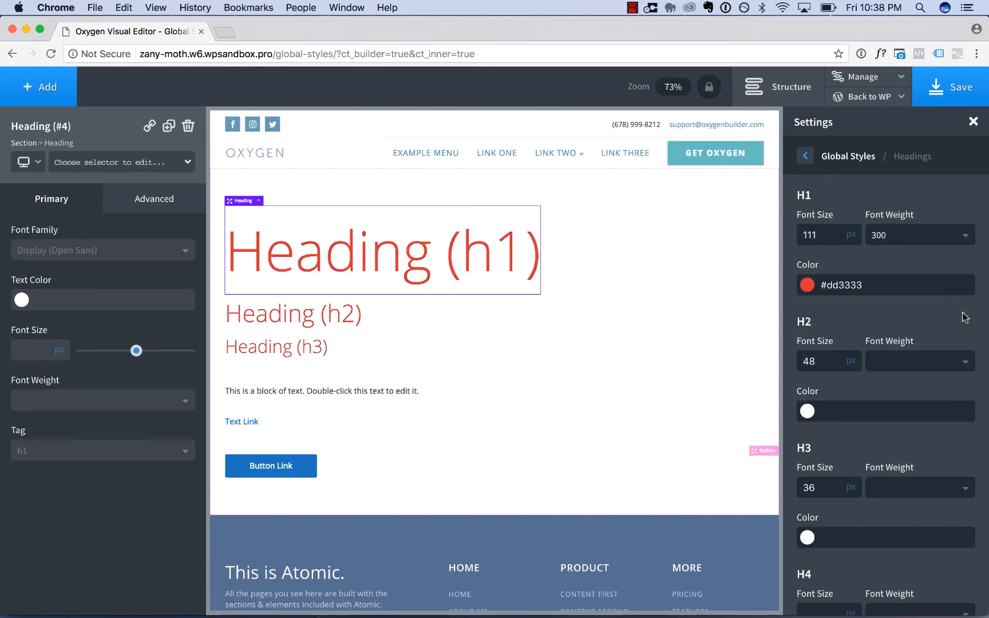
Try clearing the global H2 font size, and undo the deletion
{"action": "double_click", "coordinate": [824, 365]}
{"action": "key", "text": "BackSpace"}
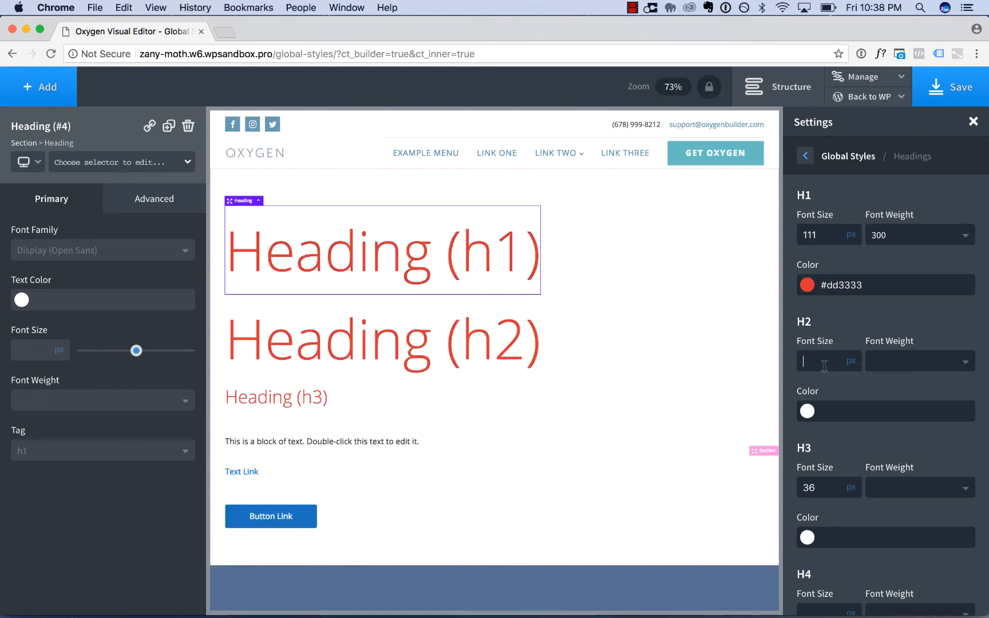
{"action": "key", "text": "super+z"}
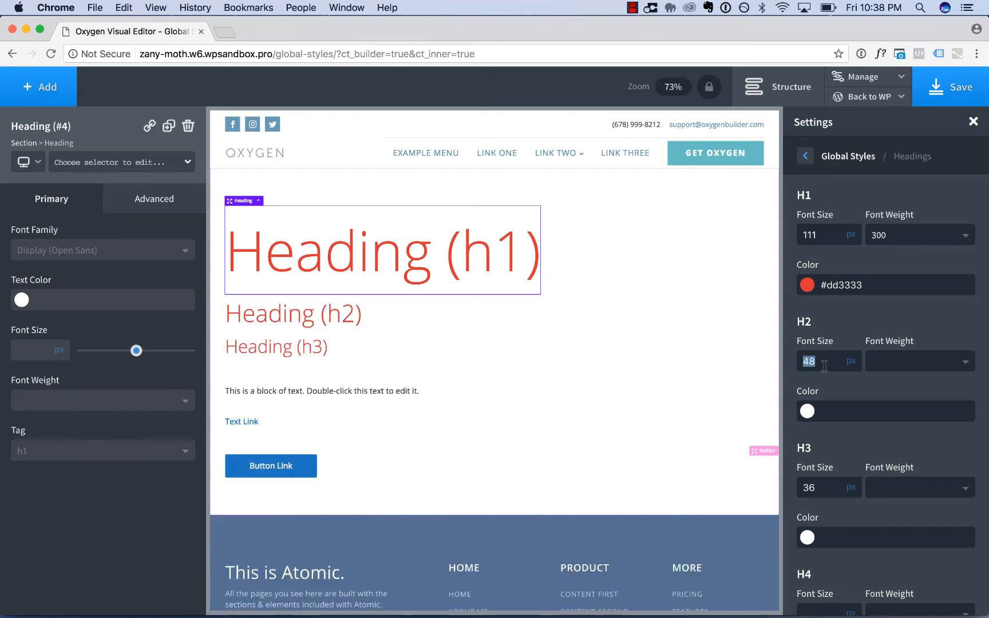
Set the global H2 font weight to 600 and return to the Global Styles list
{"action": "left_click", "coordinate": [915, 367]}
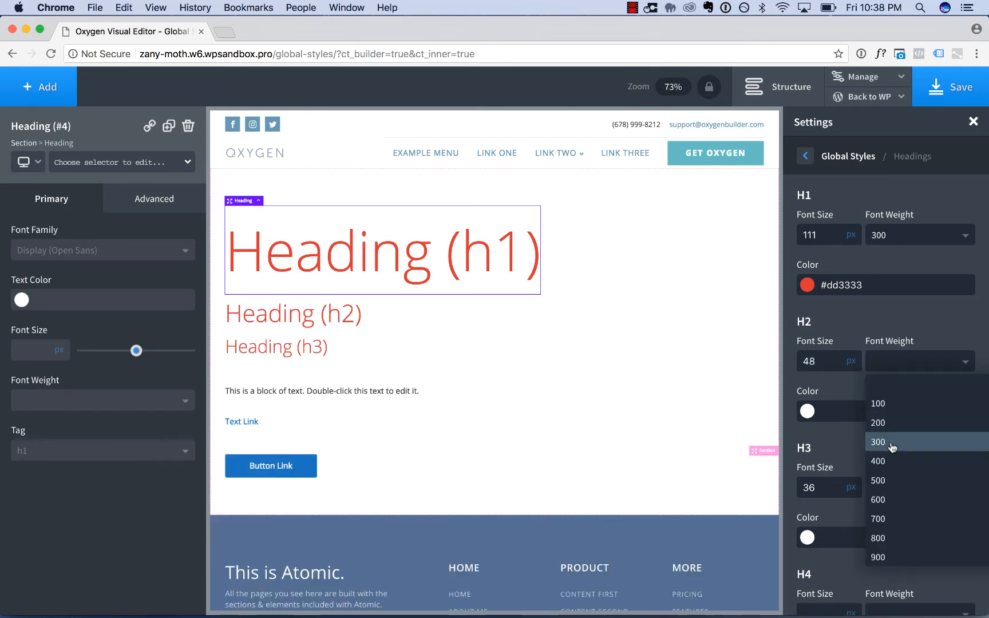
{"action": "left_click", "coordinate": [882, 500]}
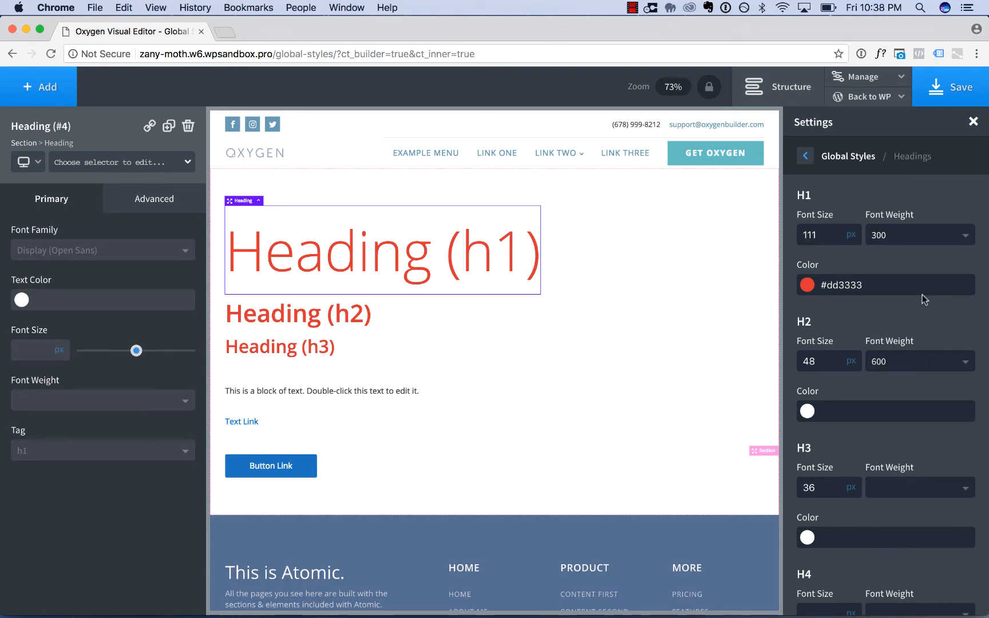
{"action": "left_click", "coordinate": [851, 158]}
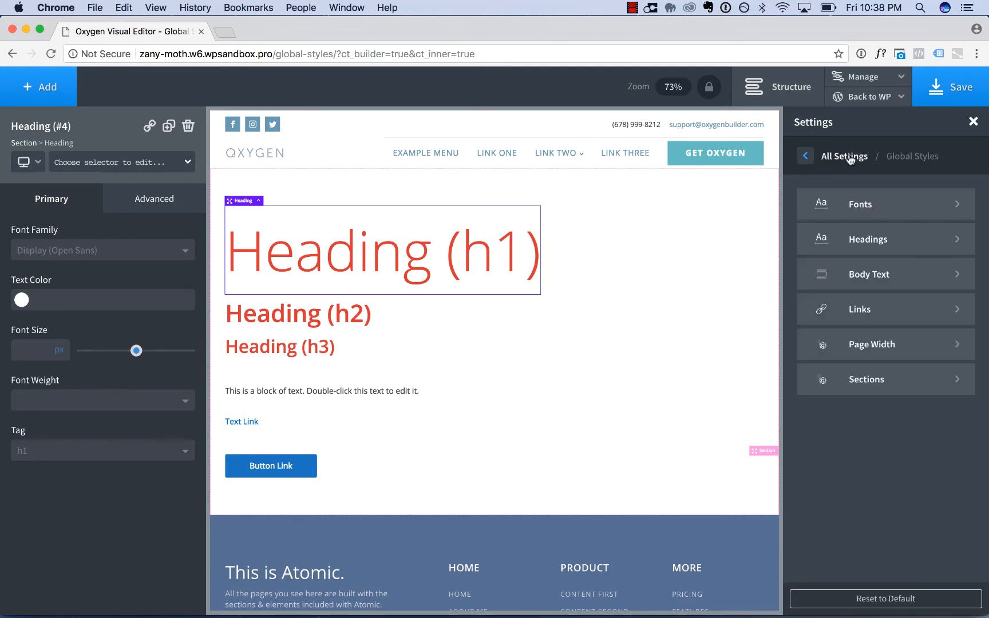
Open the global Body Text settings and raise the font size to 30 px
{"action": "left_click", "coordinate": [867, 276]}
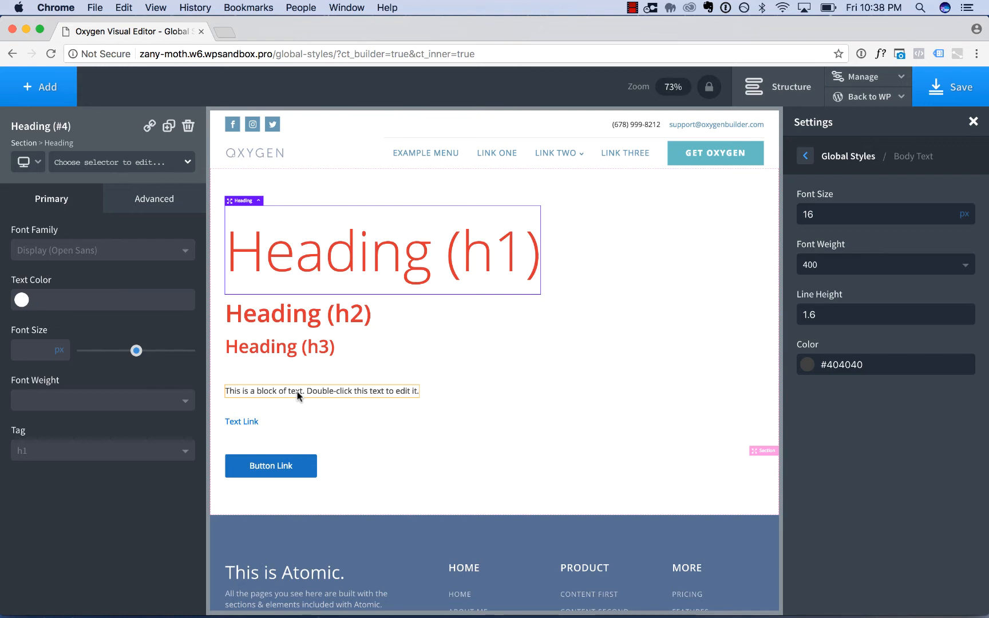
{"action": "double_click", "coordinate": [824, 208]}
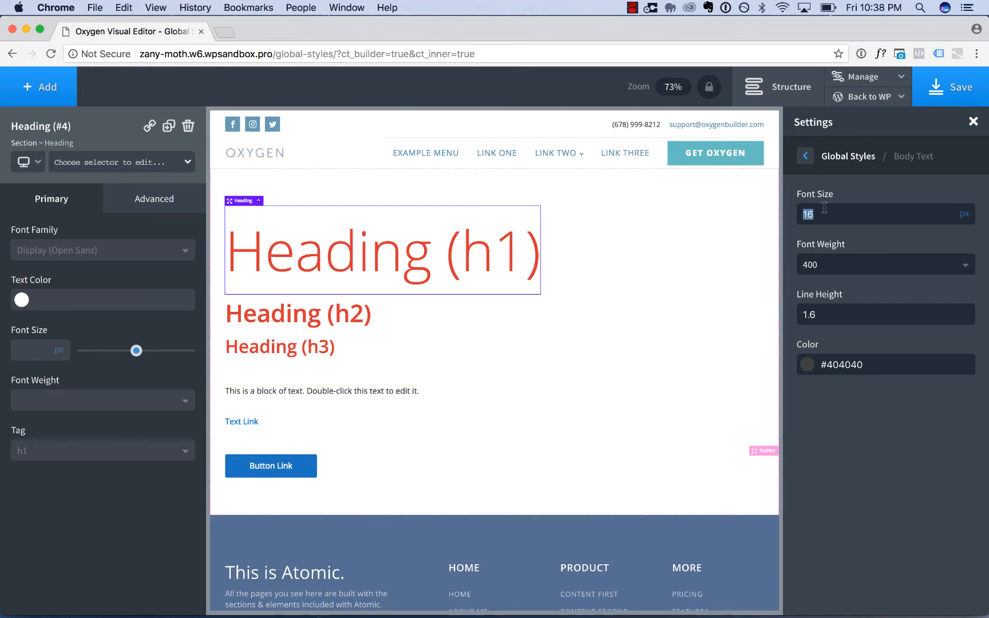
{"action": "type", "text": "21"}
{"action": "key", "text": "Up"}
{"action": "key", "text": "Up"}
{"action": "key", "text": "Up"}
{"action": "key", "text": "Up"}
{"action": "key", "text": "Up"}
{"action": "key", "text": "Up"}
{"action": "key", "text": "Up"}
{"action": "key", "text": "Up"}
{"action": "key", "text": "Up"}
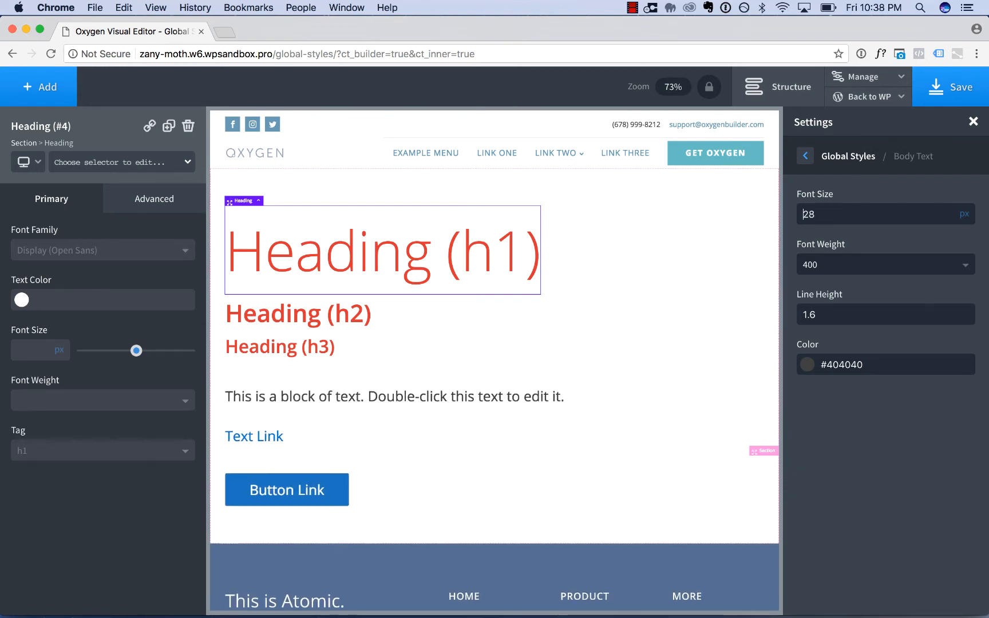
Try body text line heights of 2.3 and 1.2, and set the value back to 1.6
{"action": "double_click", "coordinate": [827, 315]}
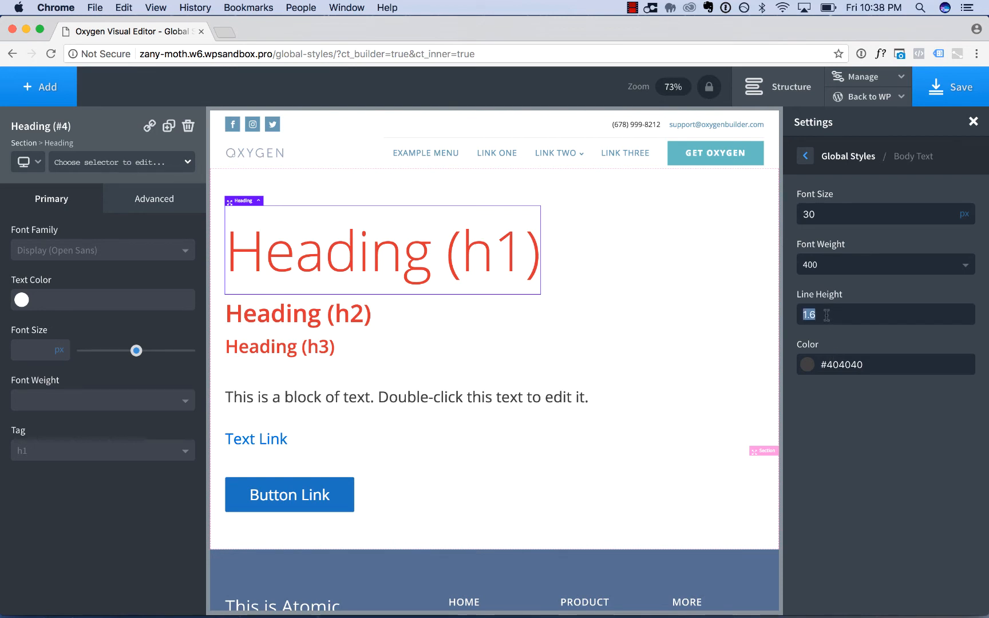
{"action": "type", "text": "2.3"}
{"action": "key", "text": "super+a"}
{"action": "type", "text": "1."}
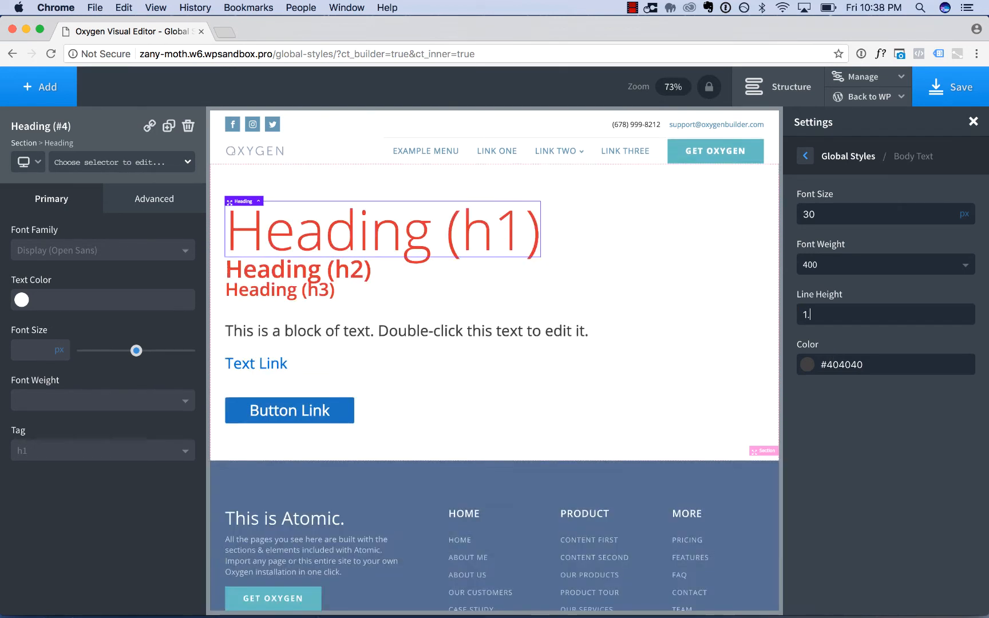
{"action": "type", "text": "2"}
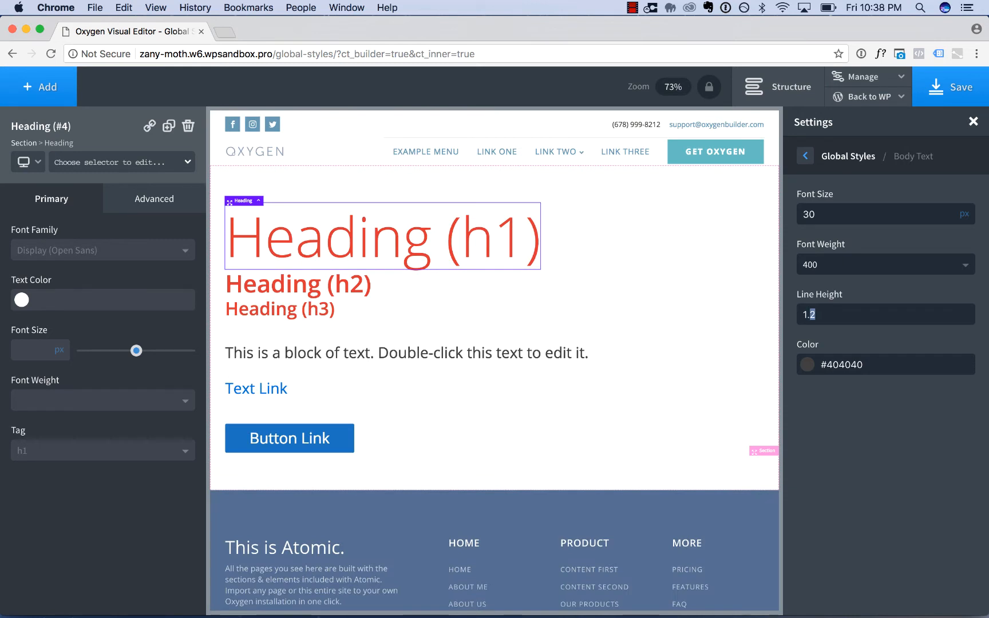
{"action": "type", "text": "6"}
Set the global body text color to black (#000000)
{"action": "left_click", "coordinate": [808, 364]}
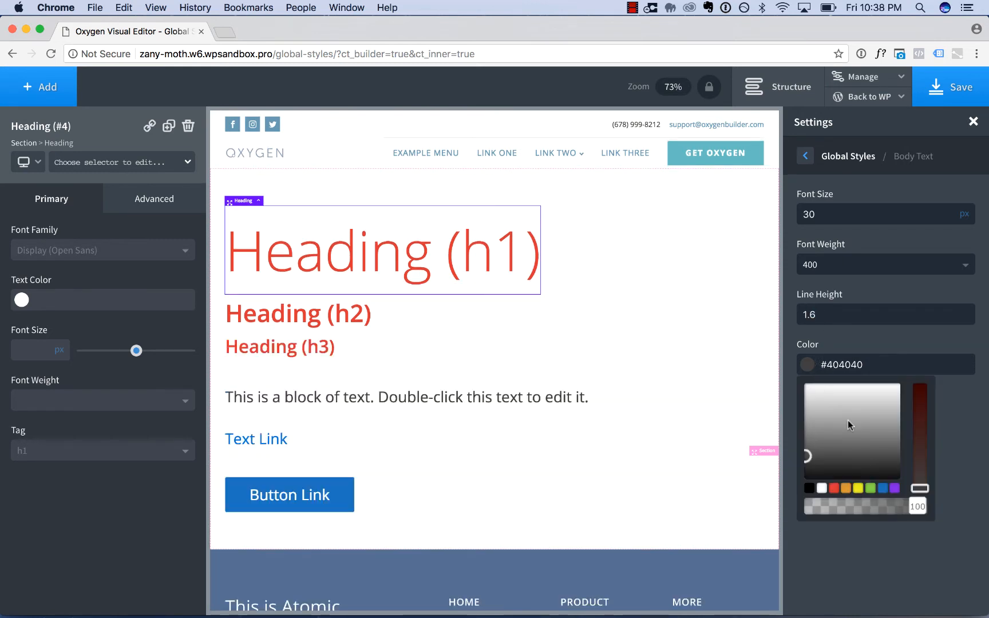
{"action": "left_click_drag", "start_coordinate": [848, 421], "coordinate": [949, 572]}
{"action": "left_click", "coordinate": [982, 470]}
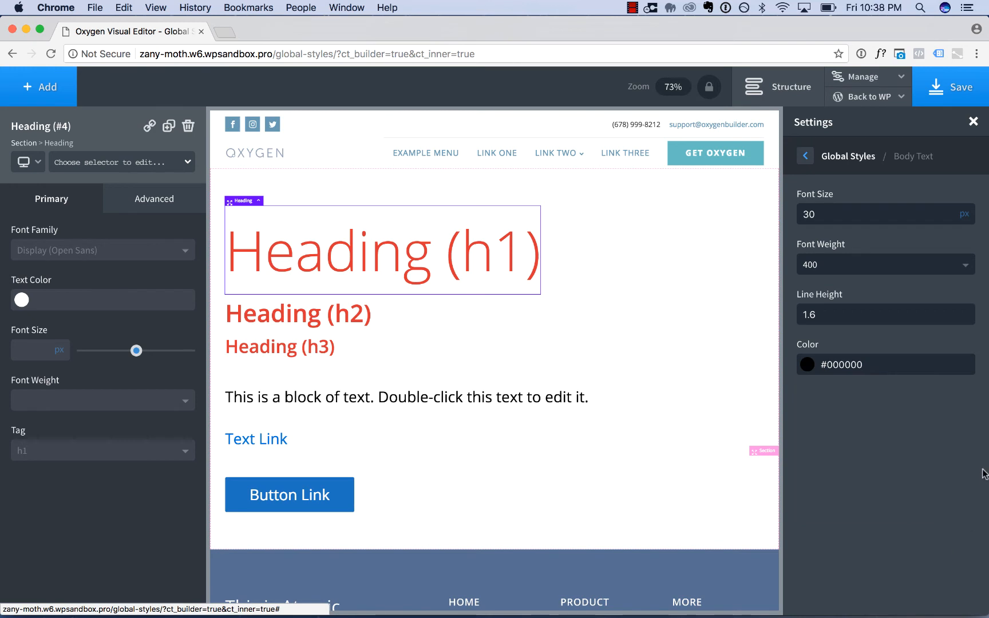
Try a body text font weight of 100, set it back to 400, and return to the Global Styles list
{"action": "left_click", "coordinate": [831, 268]}
{"action": "left_click", "coordinate": [835, 294]}
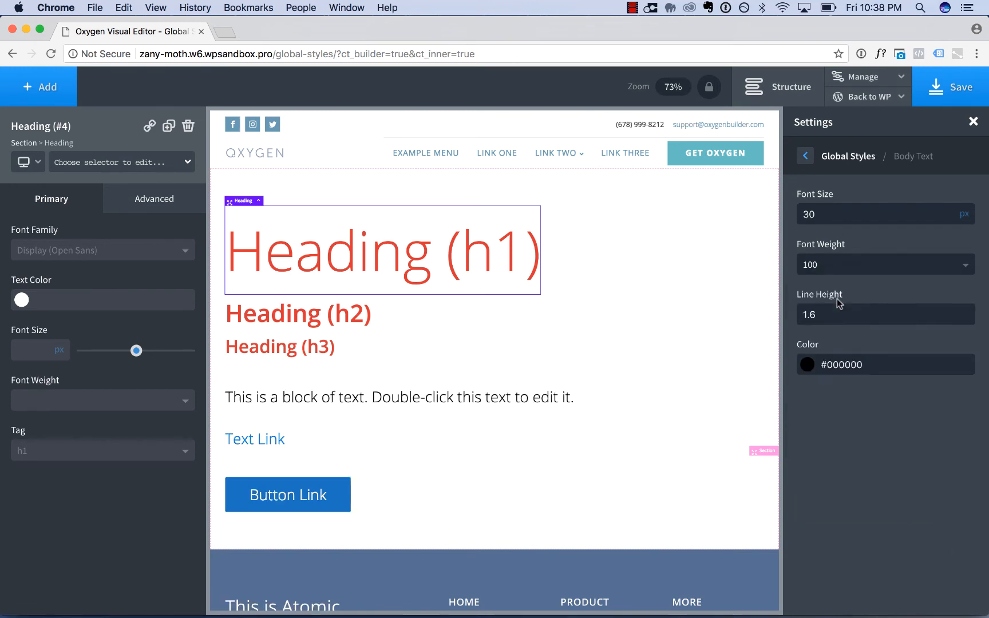
{"action": "left_click", "coordinate": [860, 270]}
{"action": "left_click", "coordinate": [852, 364]}
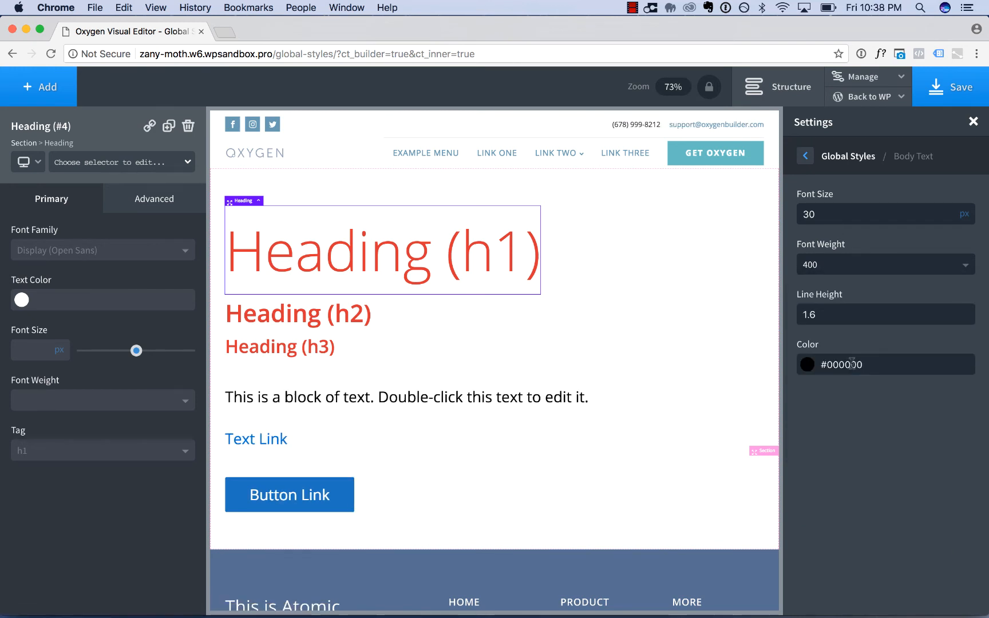
{"action": "left_click", "coordinate": [806, 155]}
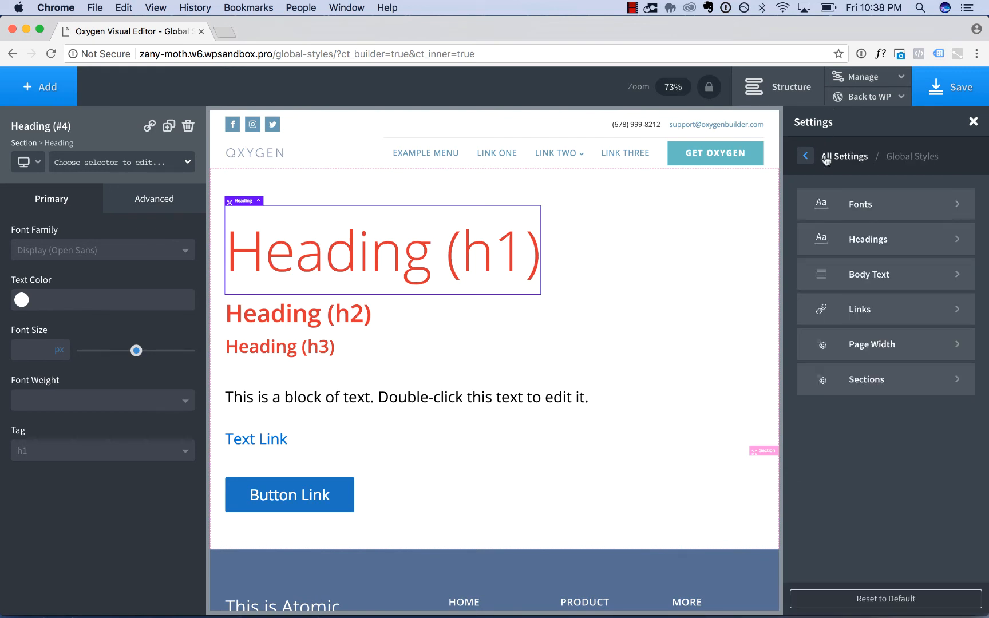
In the global Links settings for all links, set the normal color to #e20088
{"action": "left_click", "coordinate": [867, 310]}
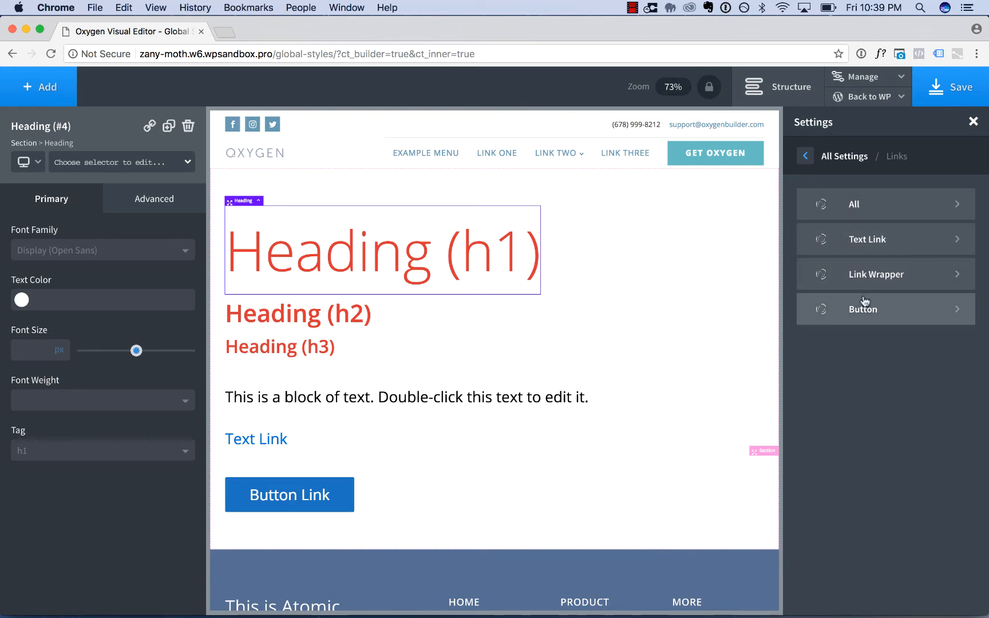
{"action": "left_click", "coordinate": [865, 203]}
{"action": "left_click", "coordinate": [806, 237]}
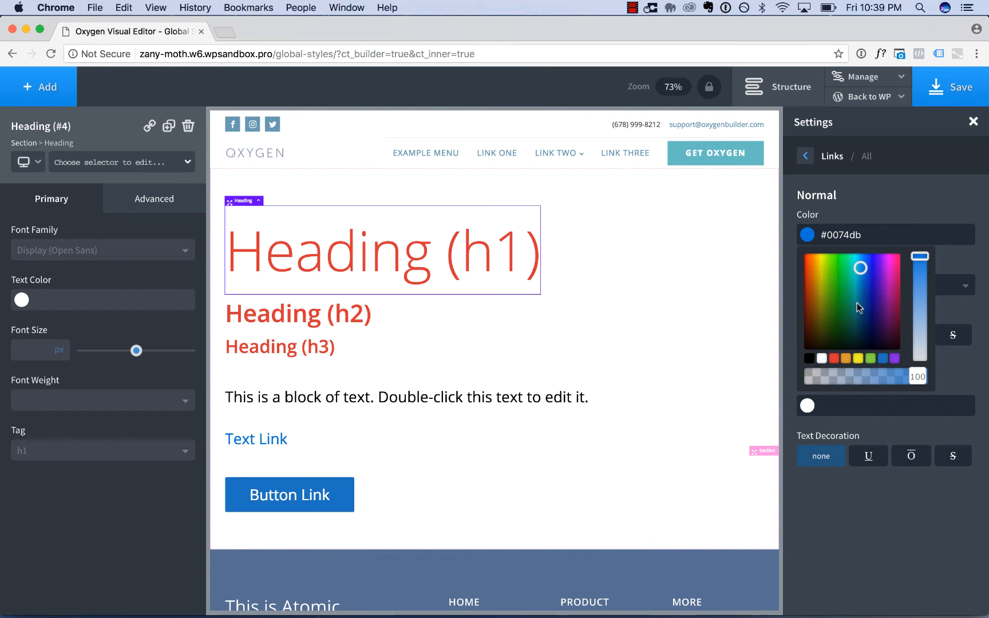
{"action": "mouse_move", "coordinate": [858, 305]}
{"action": "left_mouse_down"}
{"action": "mouse_move", "coordinate": [911, 256]}
{"action": "mouse_move", "coordinate": [839, 282]}
{"action": "mouse_move", "coordinate": [891, 267]}
{"action": "left_mouse_up"}
{"action": "left_click", "coordinate": [847, 211]}
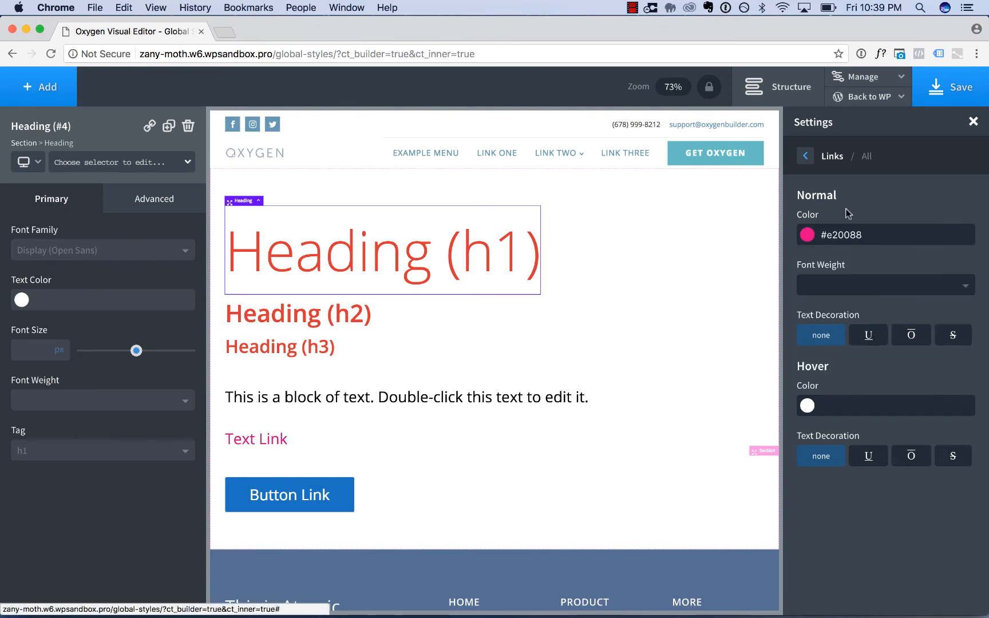
Give all links a normal font weight of 400 and an underline text decoration
{"action": "left_click", "coordinate": [846, 286]}
{"action": "left_click", "coordinate": [850, 385]}
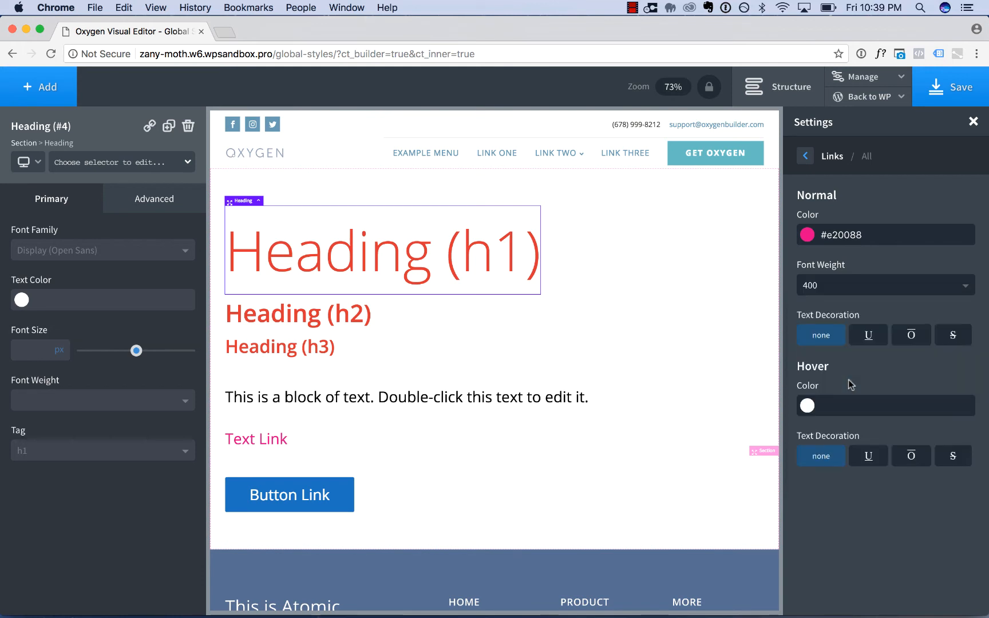
{"action": "left_click", "coordinate": [869, 337]}
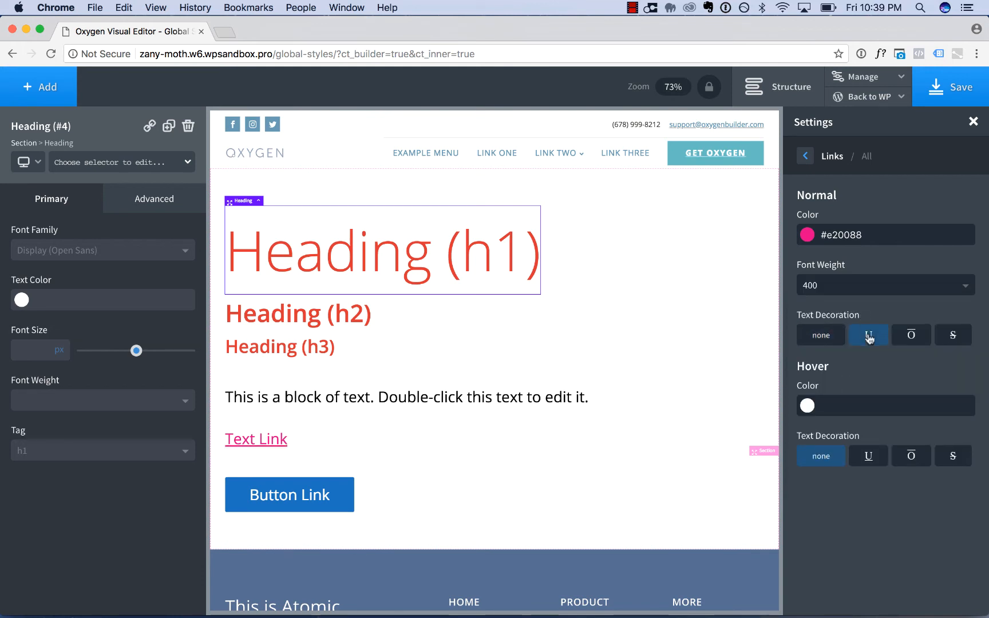
Copy the normal link color #e20088 into the hover color for all links, and shift it to red #c12222
{"action": "left_click", "coordinate": [808, 405]}
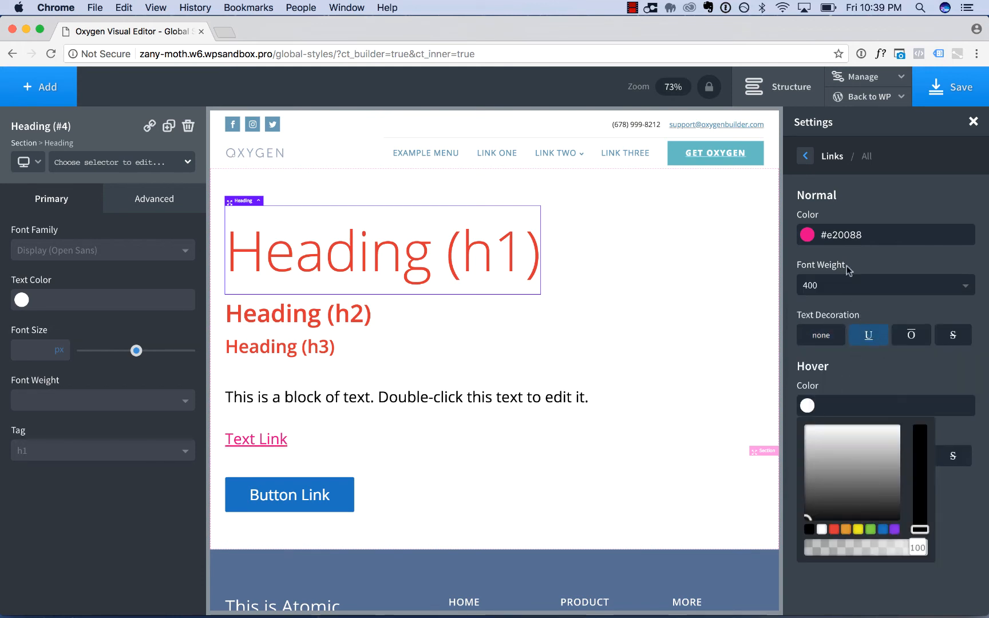
{"action": "left_click", "coordinate": [837, 235]}
{"action": "key", "text": "super+a"}
{"action": "key", "text": "super+c"}
{"action": "left_click", "coordinate": [832, 405]}
{"action": "key", "text": "super+v"}
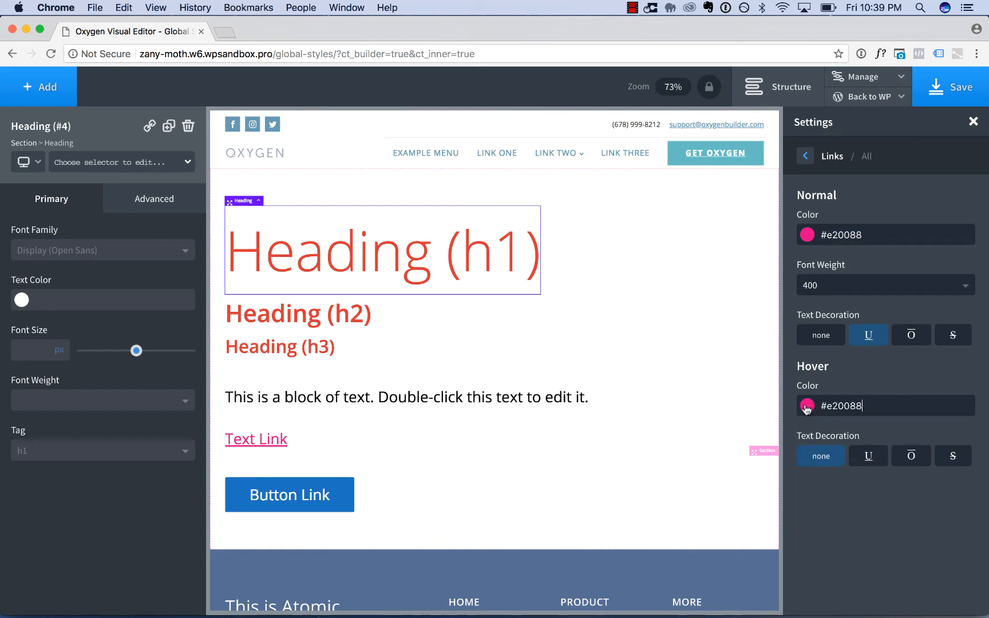
{"action": "left_click", "coordinate": [807, 406]}
{"action": "left_click_drag", "start_coordinate": [884, 444], "coordinate": [921, 450]}
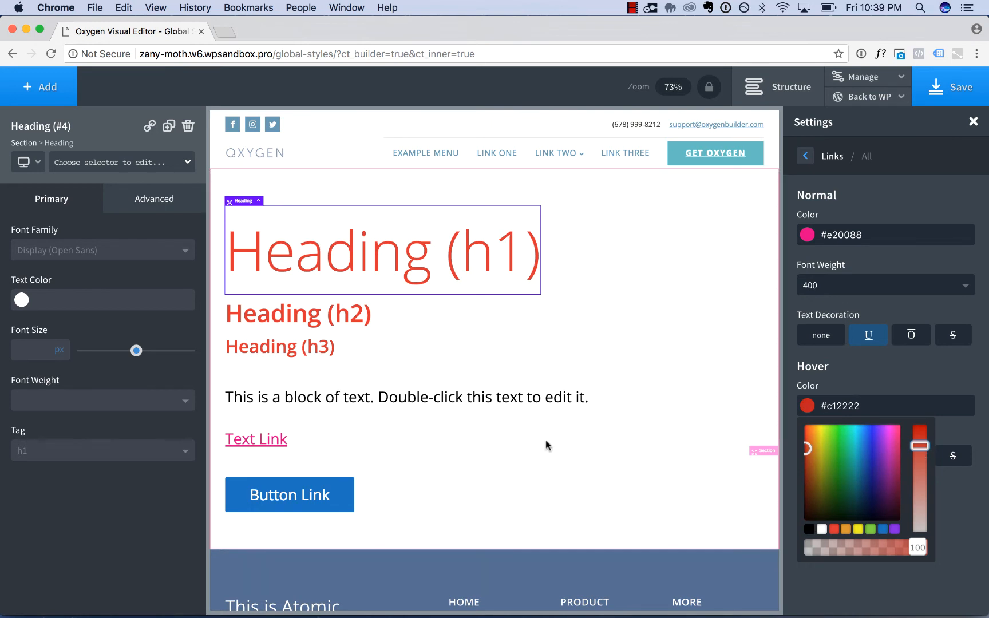
{"action": "left_click", "coordinate": [546, 445]}
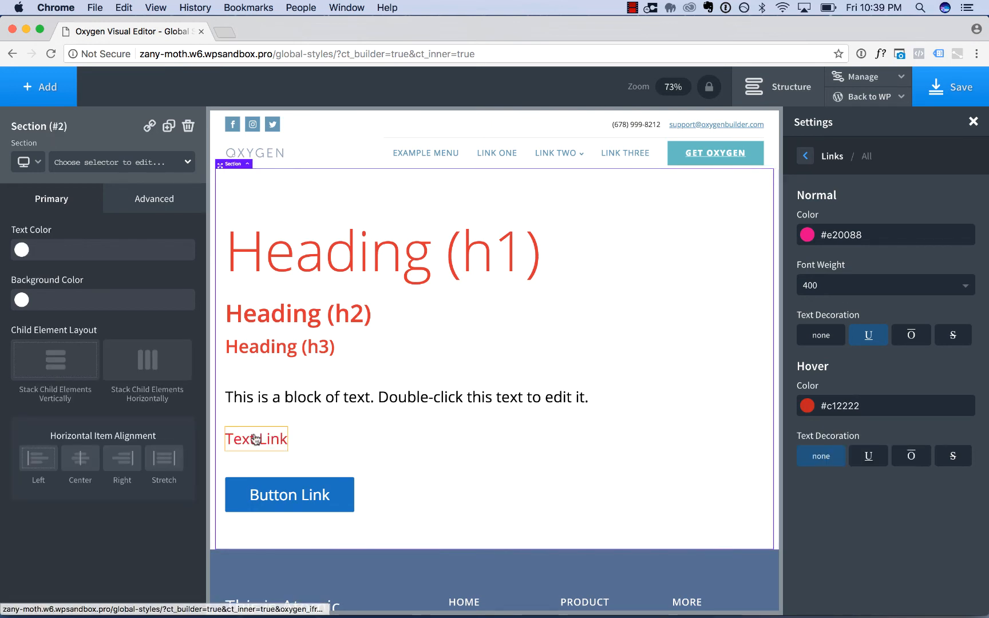
In the global Button link settings, set the border radius to 103 px and the font weight to 900
{"action": "left_click", "coordinate": [834, 157]}
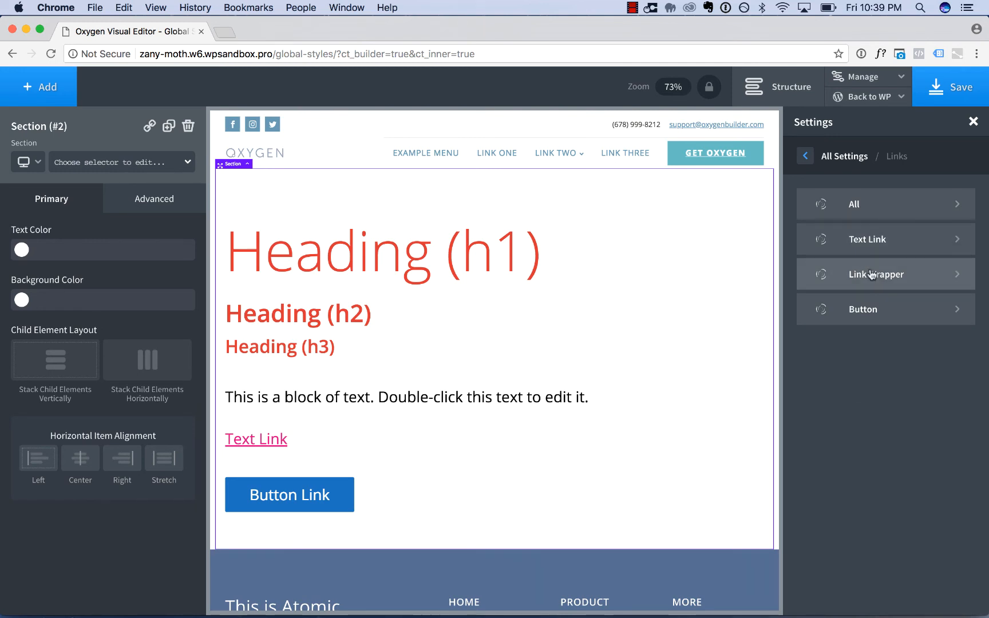
{"action": "left_click", "coordinate": [855, 309]}
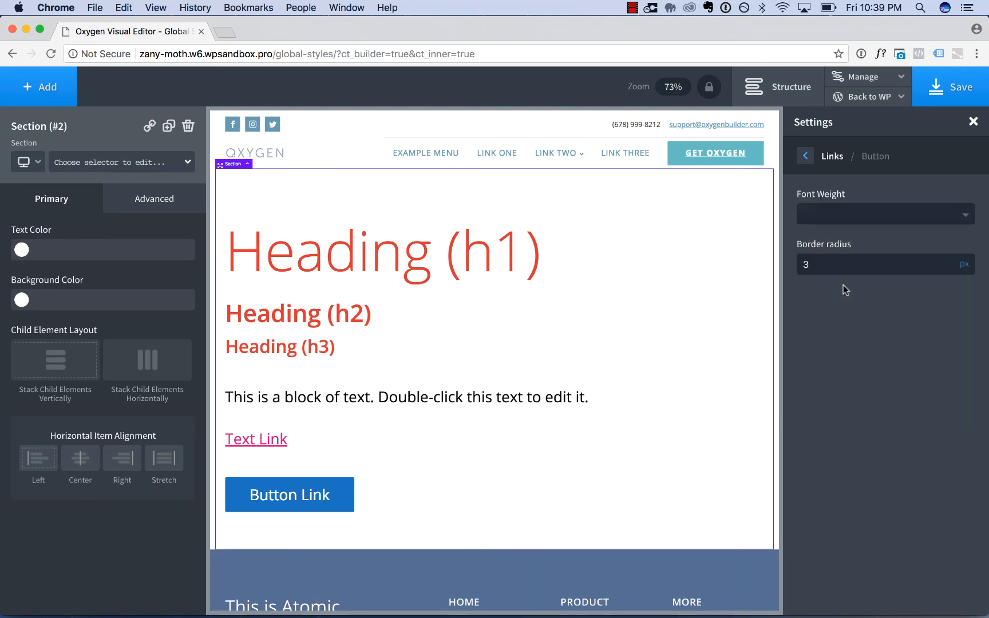
{"action": "double_click", "coordinate": [817, 265]}
{"action": "type", "text": "100"}
{"action": "left_click", "coordinate": [811, 216]}
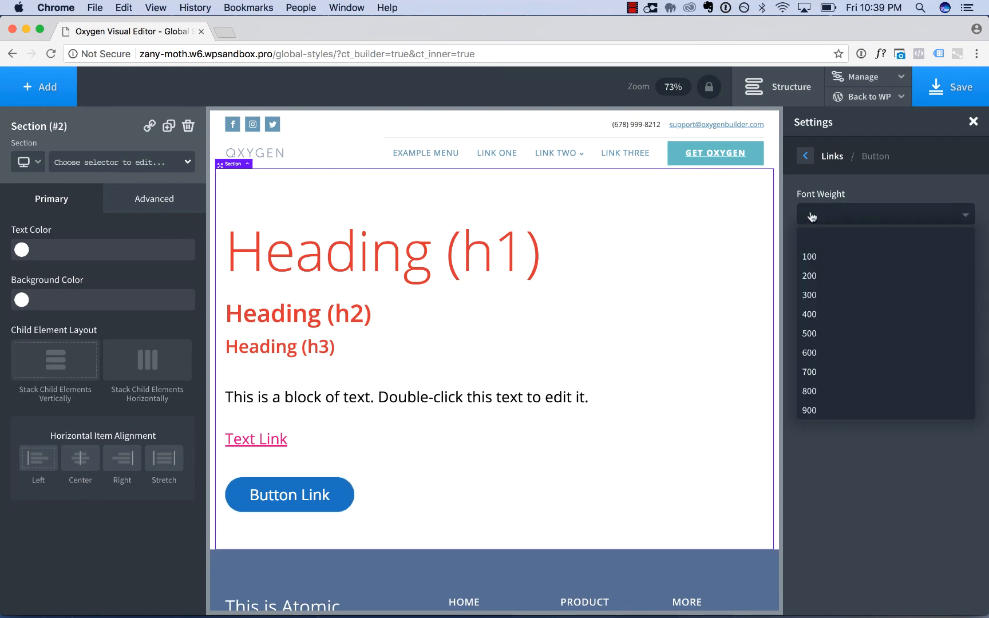
{"action": "left_click", "coordinate": [855, 402]}
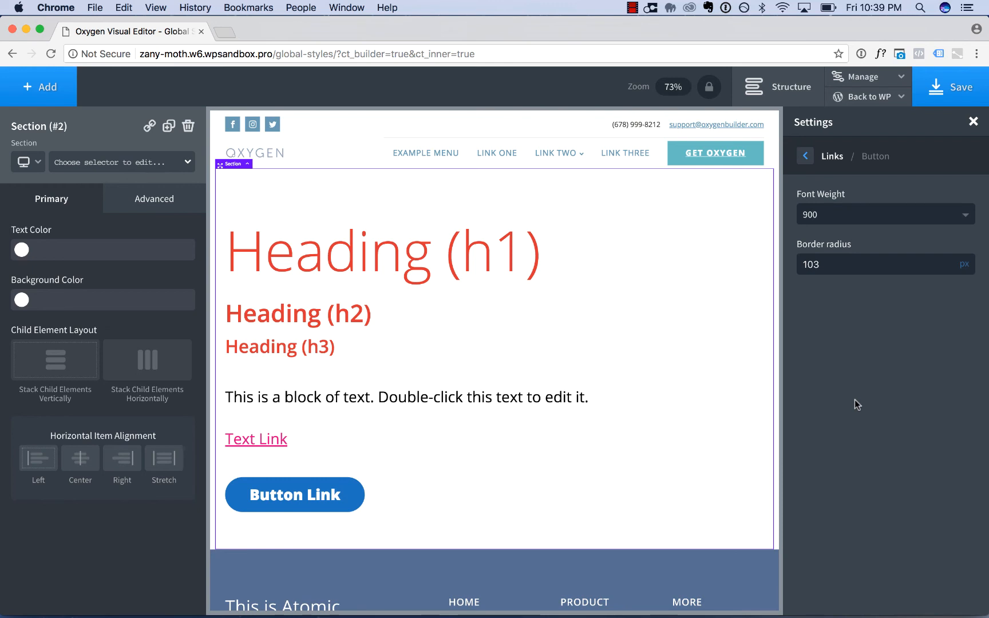
Review the global Page Width setting and return to the Global Styles list
{"action": "left_click", "coordinate": [806, 151]}
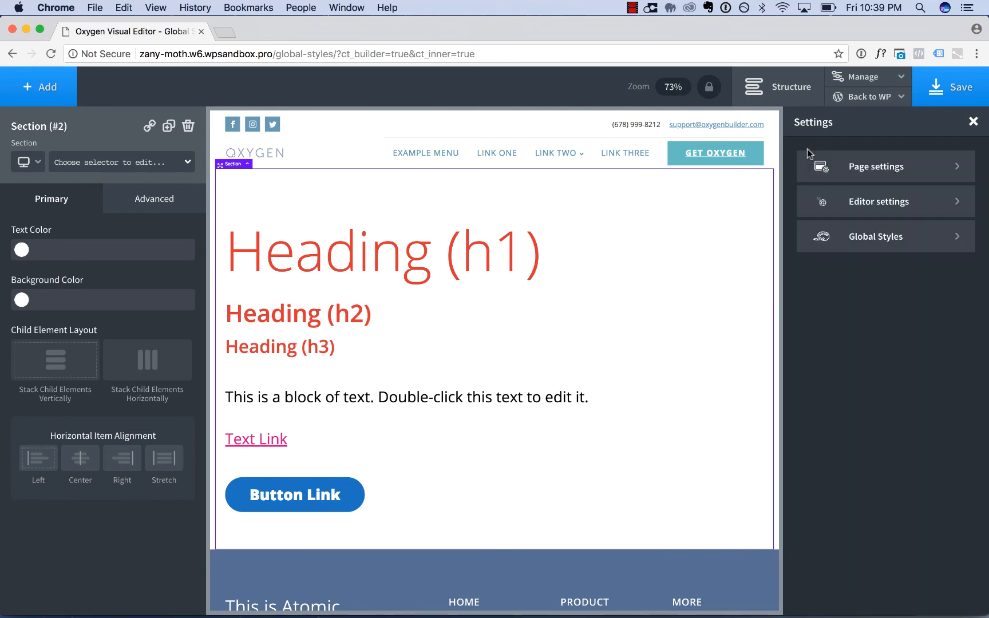
{"action": "left_click", "coordinate": [830, 236]}
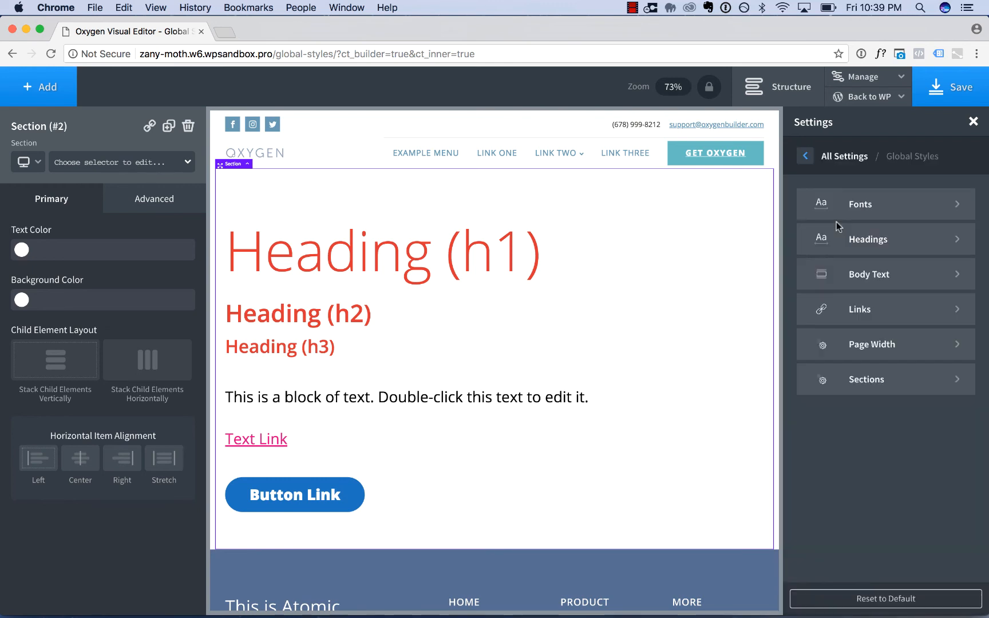
{"action": "left_click", "coordinate": [858, 359]}
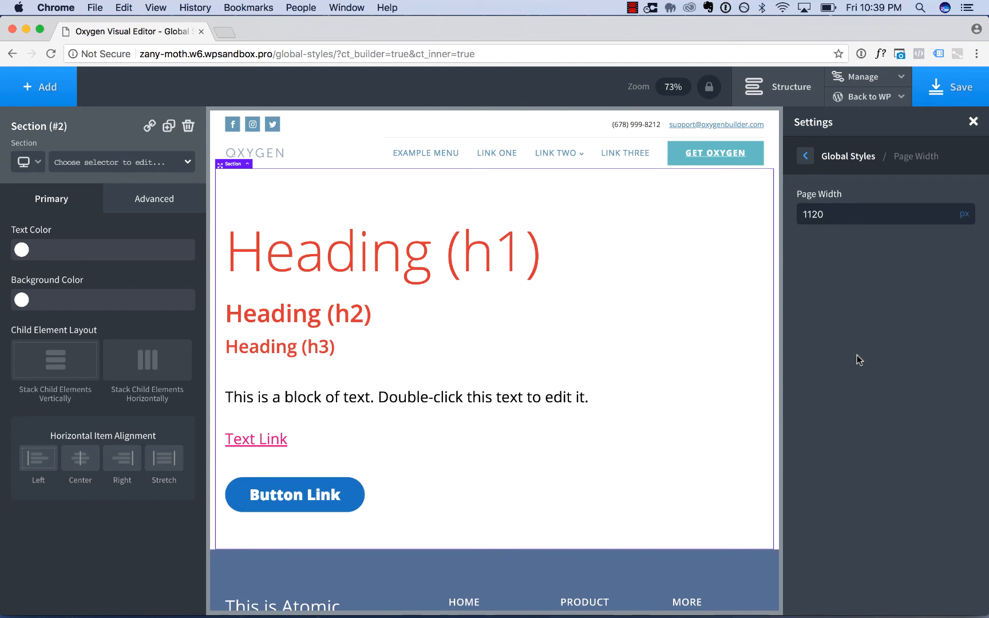
{"action": "left_click", "coordinate": [842, 157]}
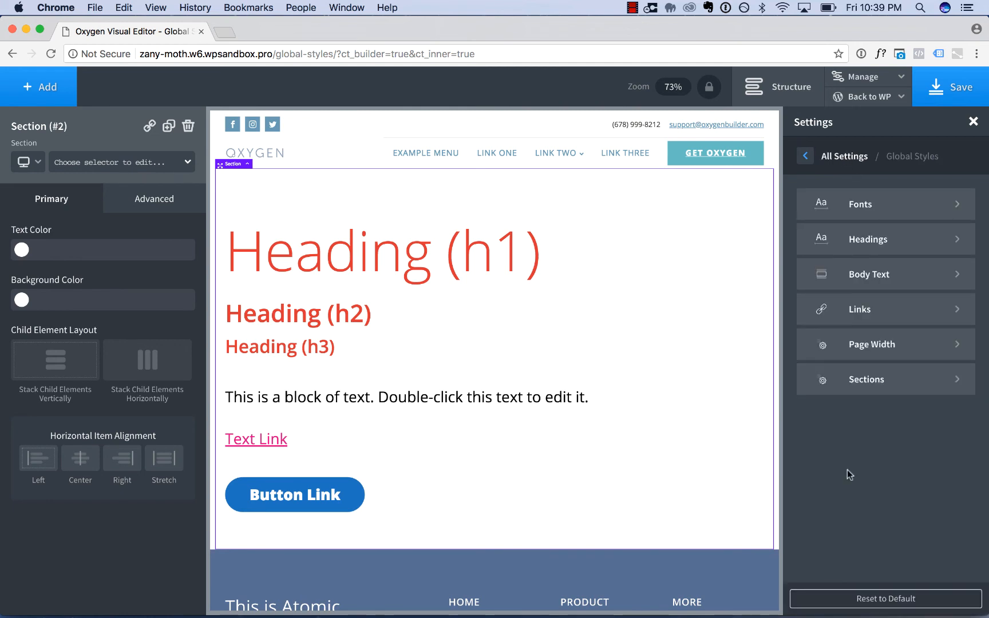
Open the global Sections settings and compare their container padding with the selected section's own Size & Spacing values
{"action": "left_click", "coordinate": [851, 387]}
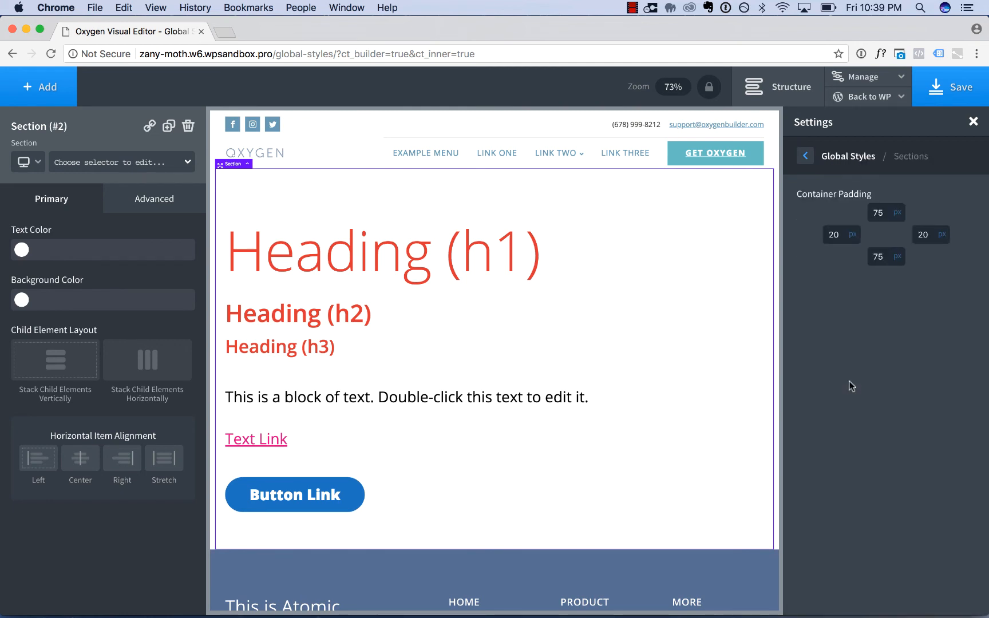
{"action": "left_click", "coordinate": [131, 200]}
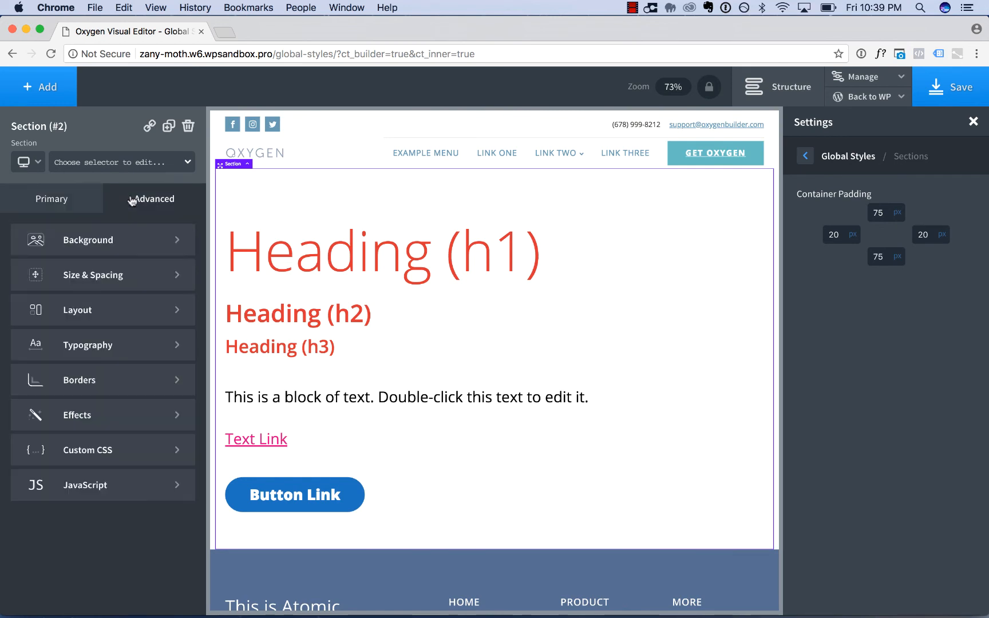
{"action": "left_click", "coordinate": [121, 269]}
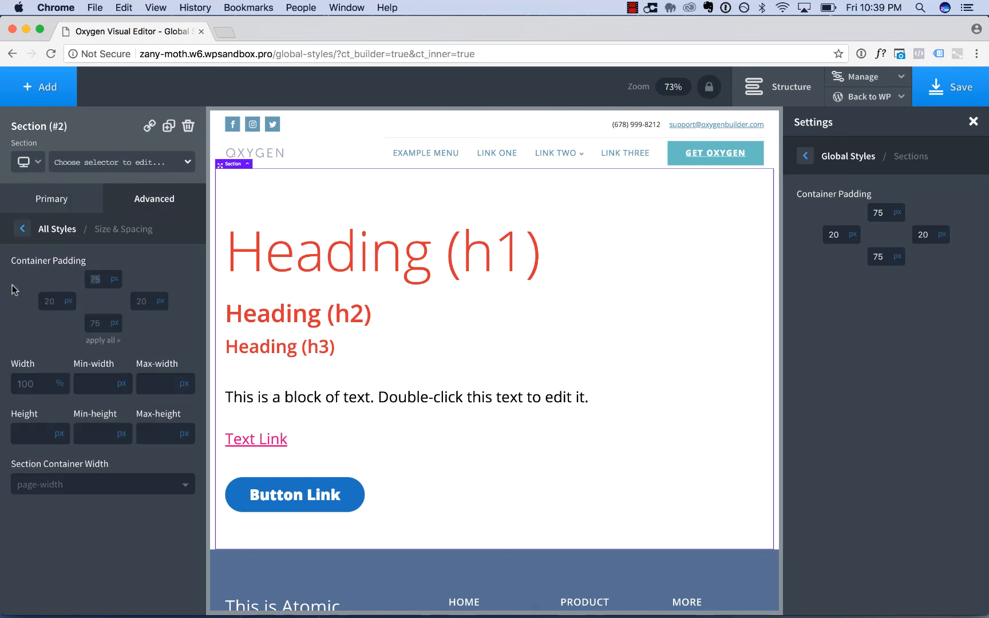
{"action": "left_click", "coordinate": [50, 300]}
{"action": "left_click", "coordinate": [142, 300]}
Preview the page at less than 480px, try a global section left padding of 0, and set it back to 20 px
{"action": "left_click", "coordinate": [26, 162]}
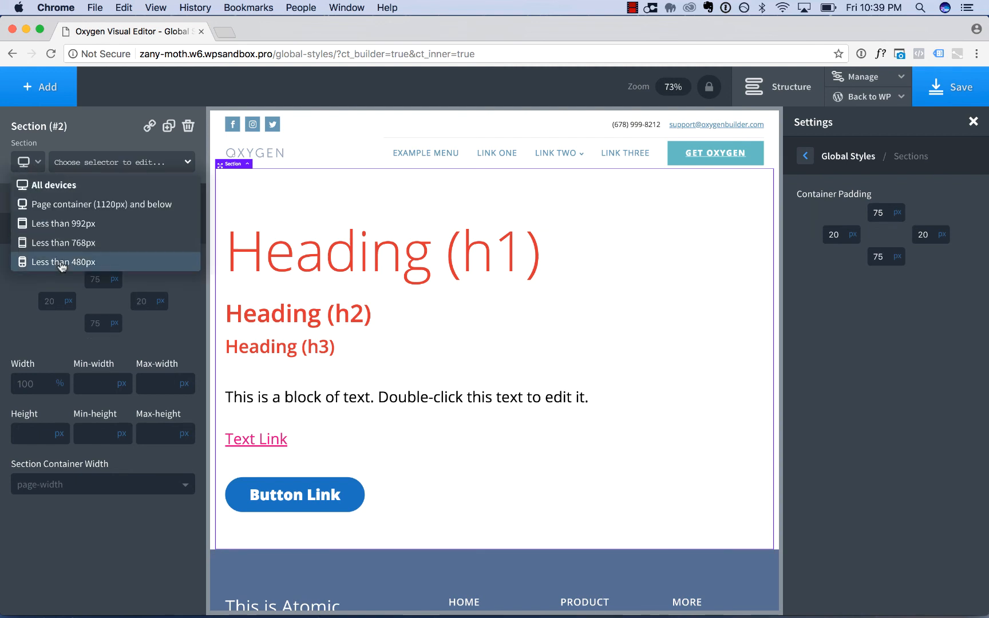
{"action": "left_click", "coordinate": [62, 263]}
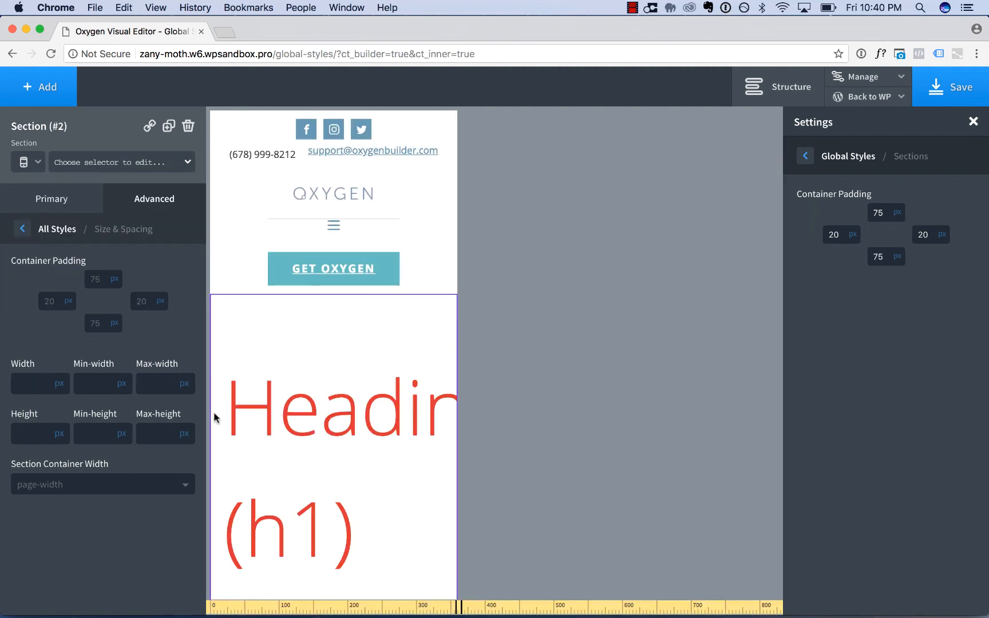
{"action": "scroll", "coordinate": [217, 416], "scroll_direction": "down", "scroll_amount": 10}
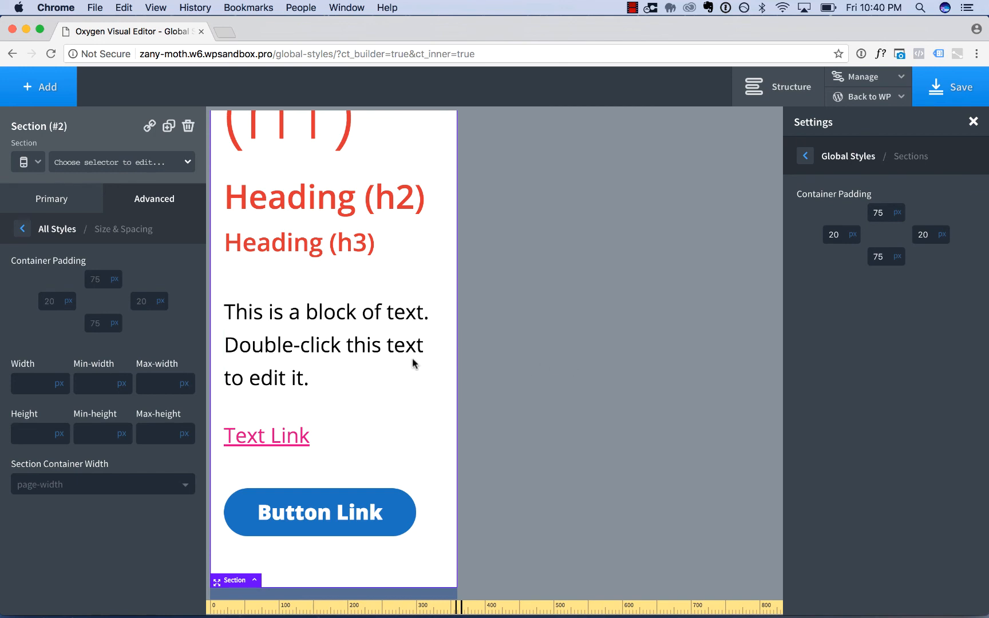
{"action": "double_click", "coordinate": [831, 234]}
{"action": "type", "text": "0"}
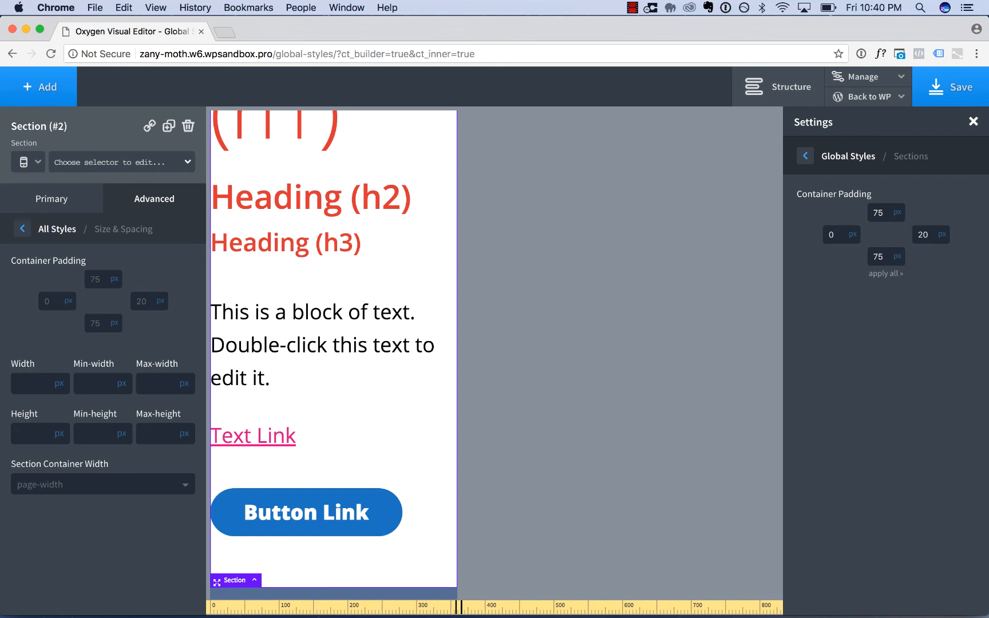
{"action": "type", "text": "20"}
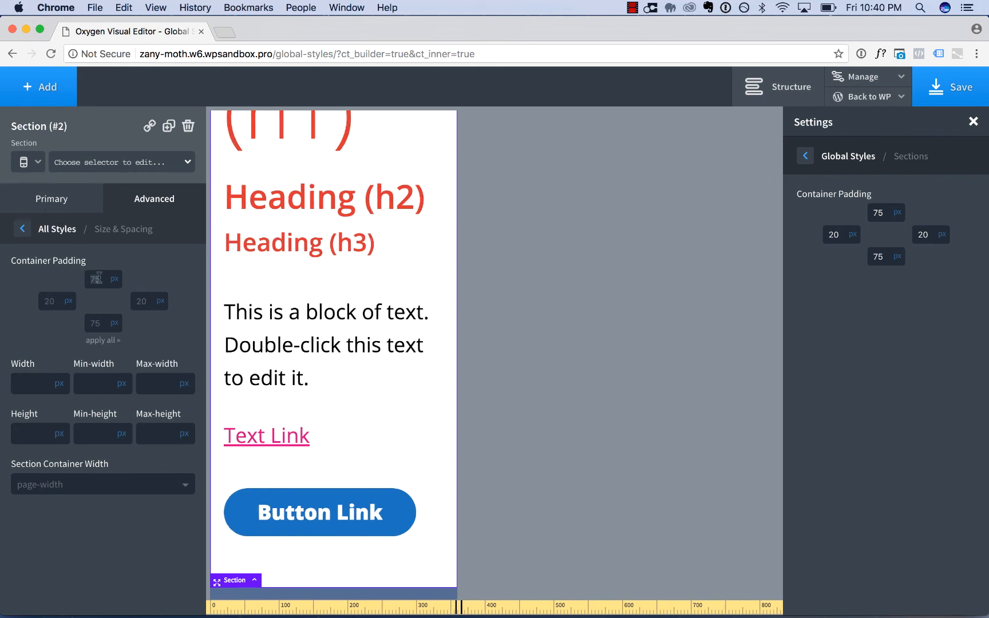
Return to the All devices view and set the global section container padding to 150 px at the top and bottom
{"action": "left_click", "coordinate": [26, 162]}
{"action": "left_click", "coordinate": [36, 185]}
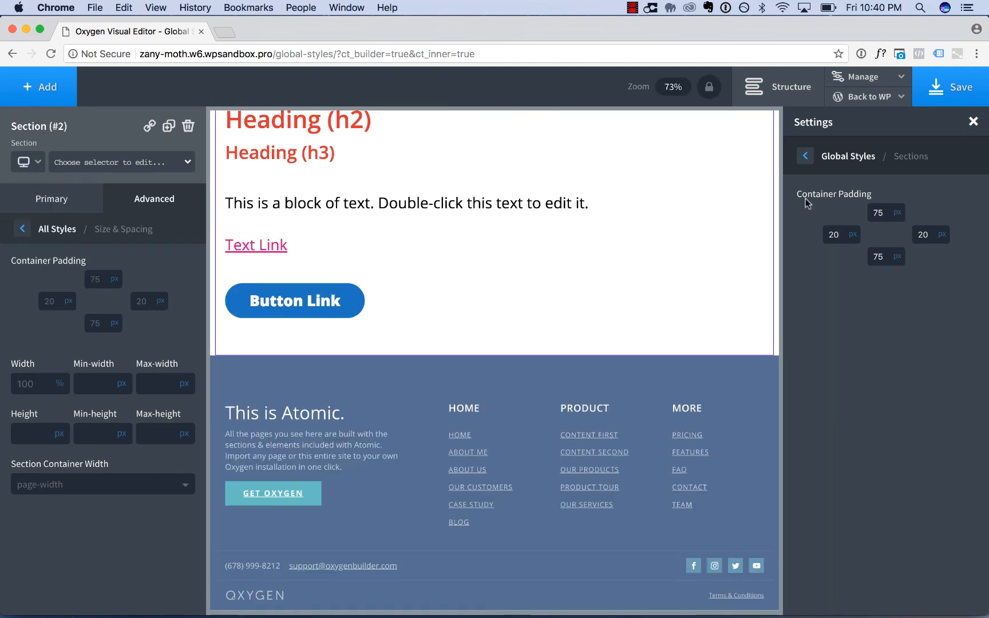
{"action": "scroll", "coordinate": [698, 289], "scroll_direction": "up", "scroll_amount": 5}
{"action": "type", "text": "150"}
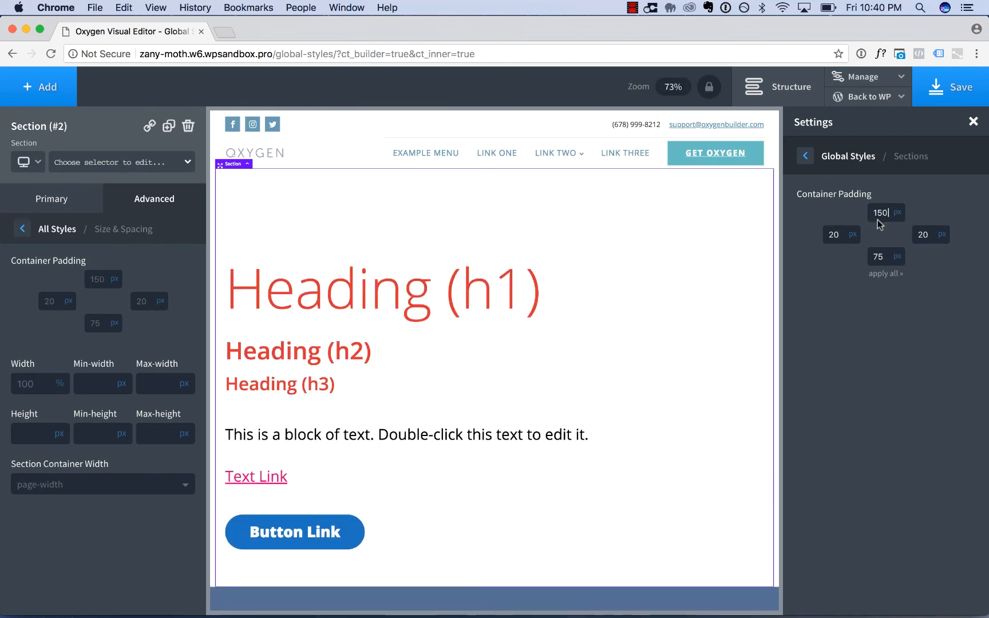
{"action": "double_click", "coordinate": [878, 256]}
{"action": "type", "text": "150"}
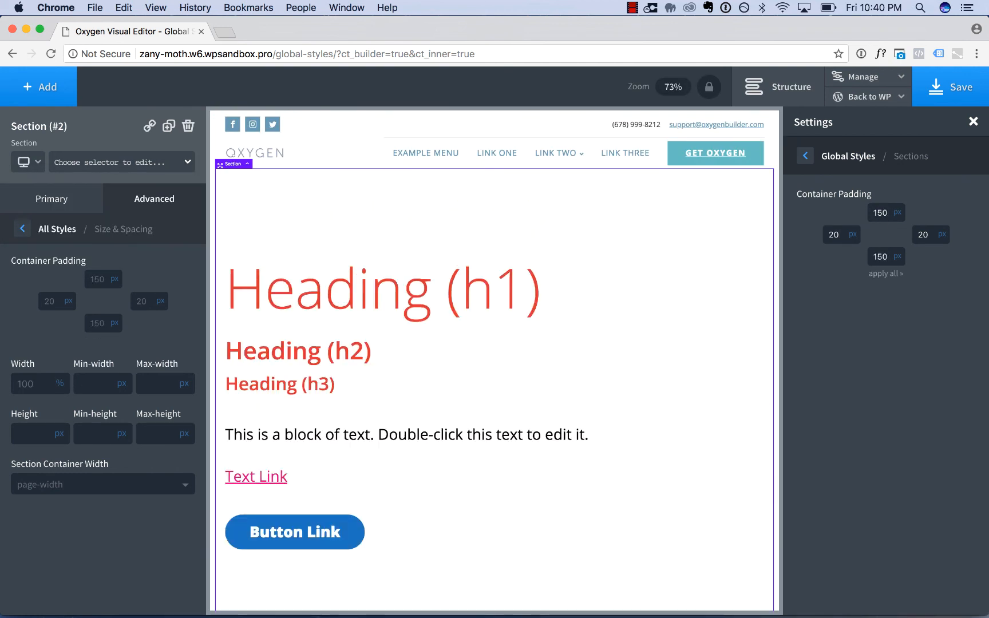